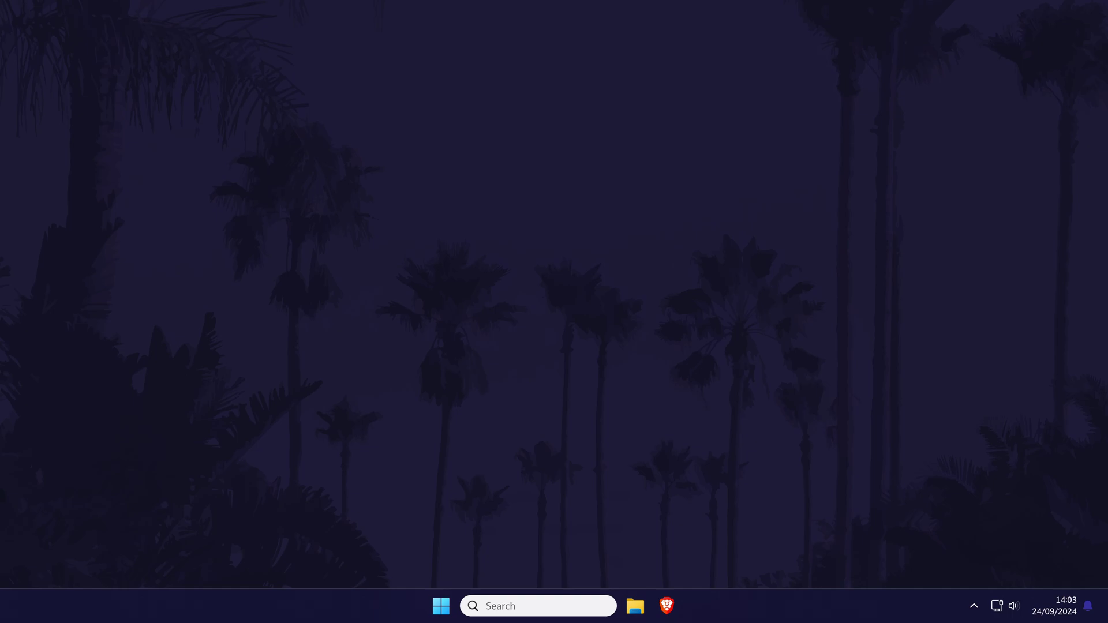
Forget the saved WiFi network from Settings' Manage known networks list.
key(super)
text(settings)
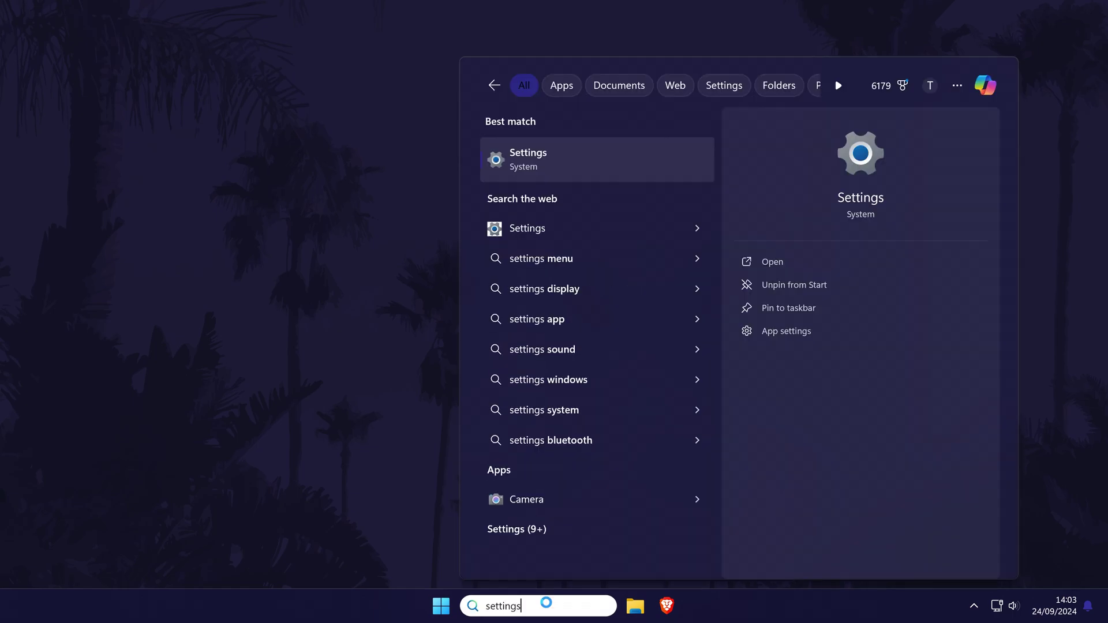
click(517, 160)
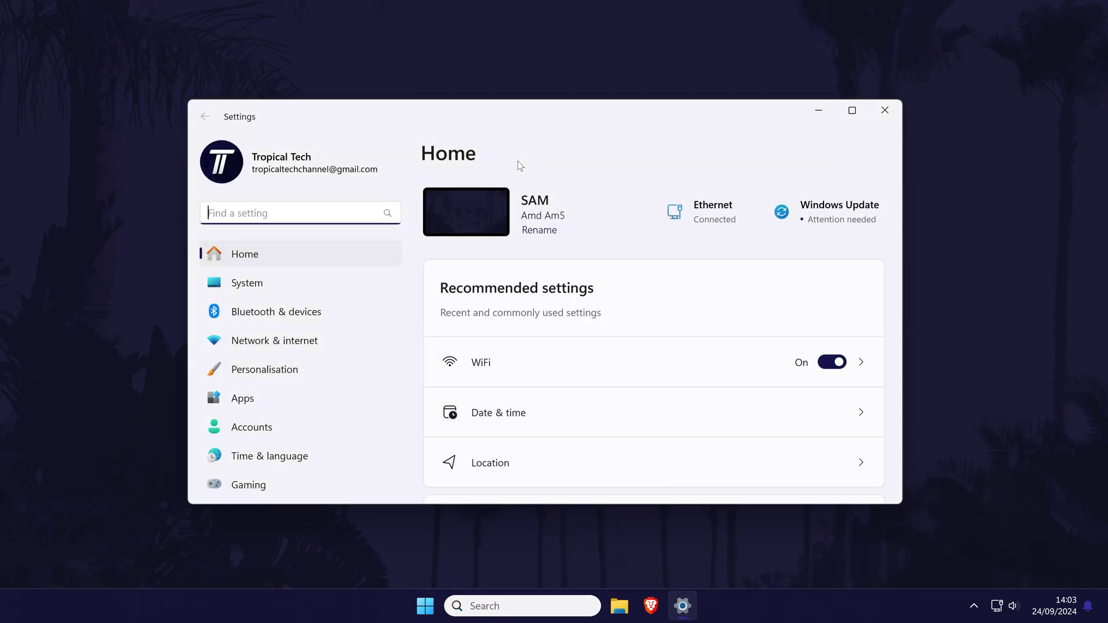
click(318, 346)
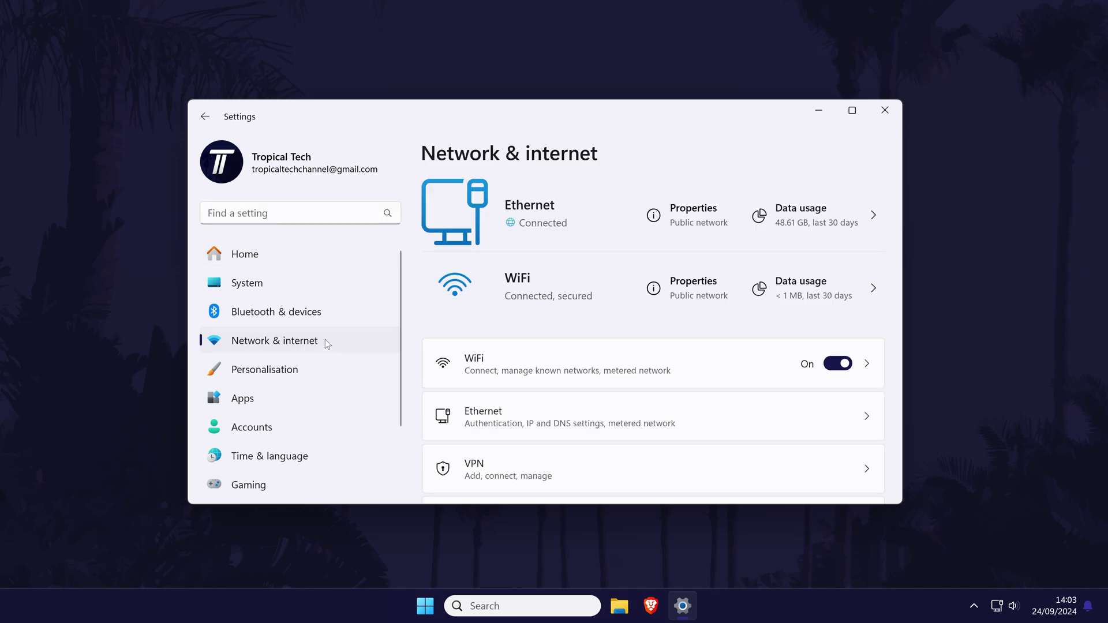
click(696, 362)
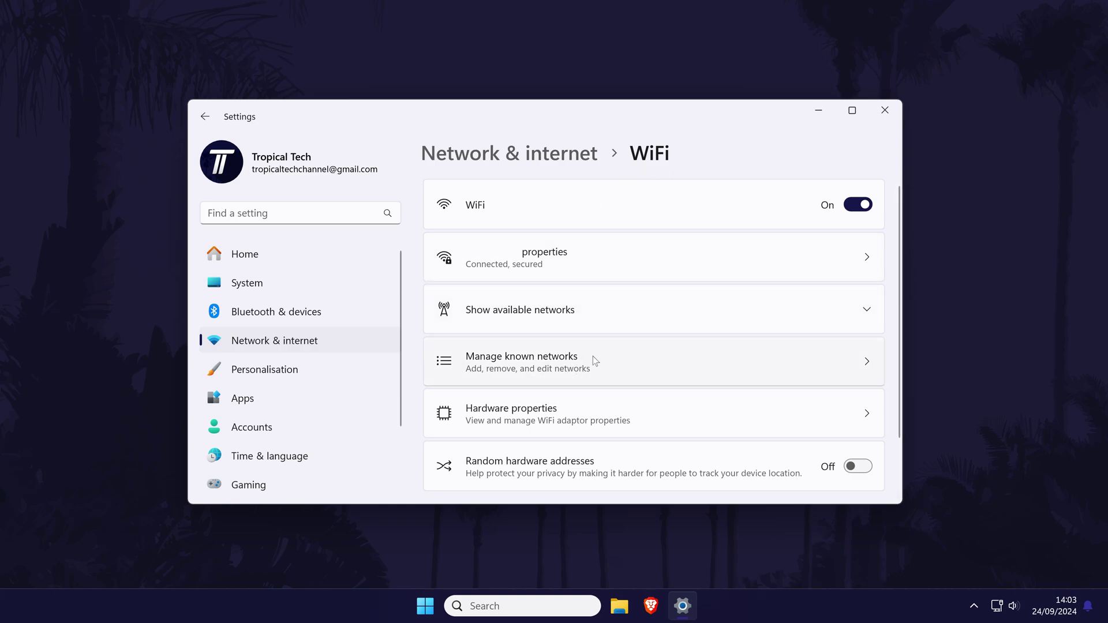
click(666, 373)
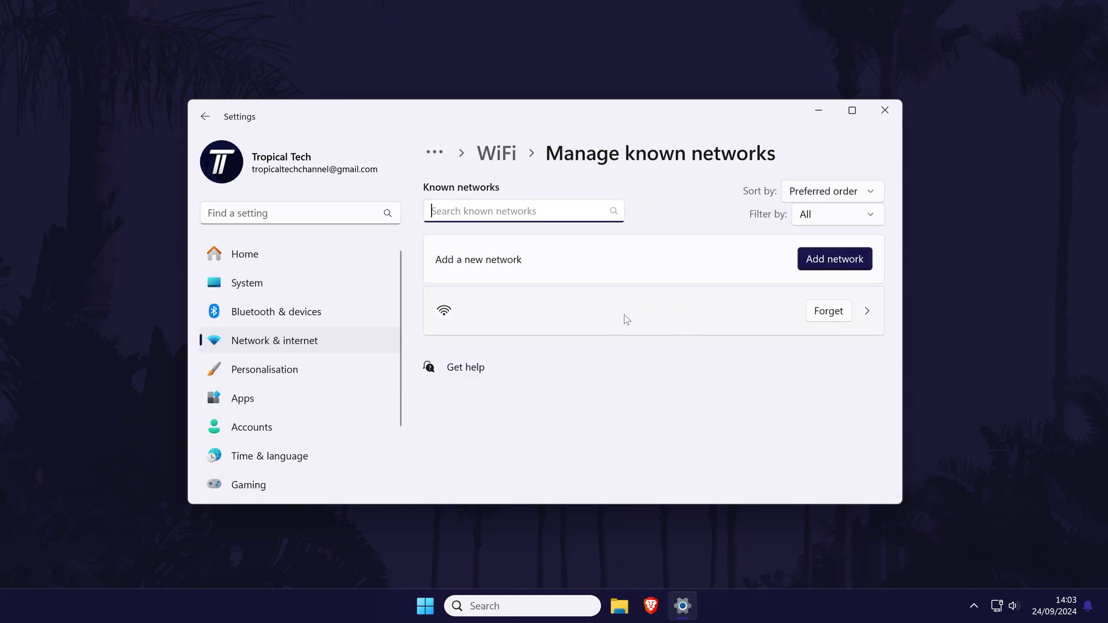
click(813, 313)
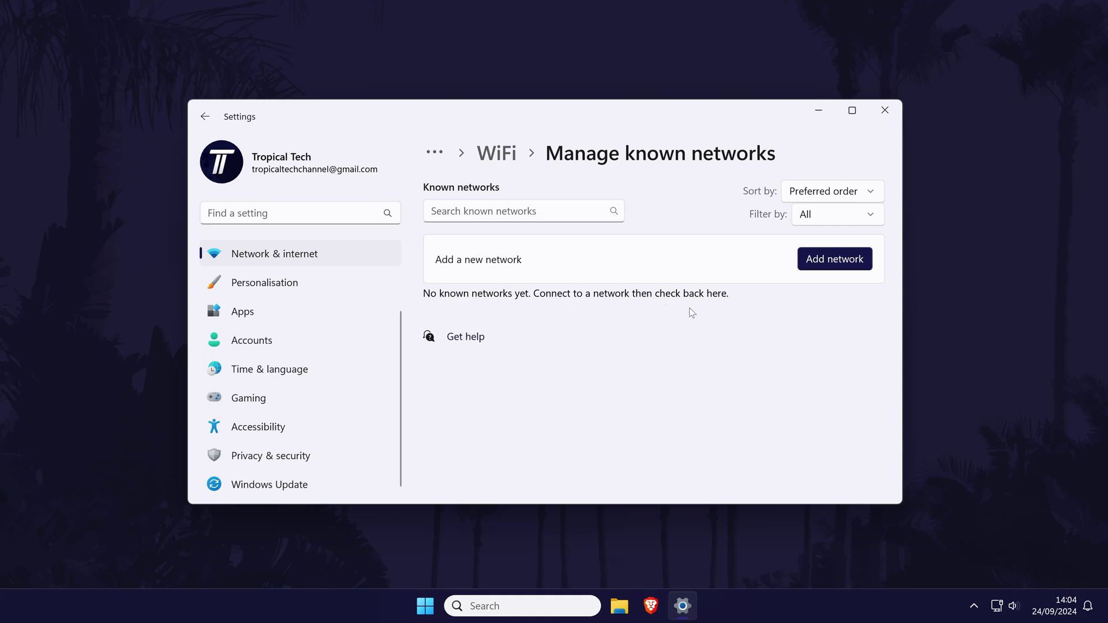
Reconnect to the secured WiFi network, pasting its security key and submitting.
click(491, 154)
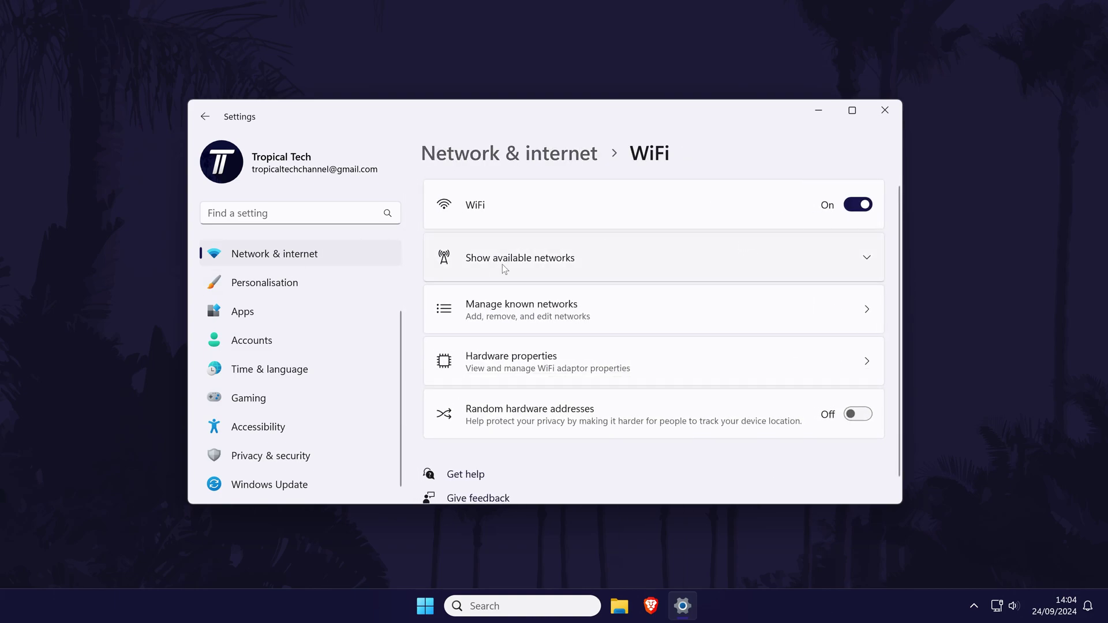
click(533, 253)
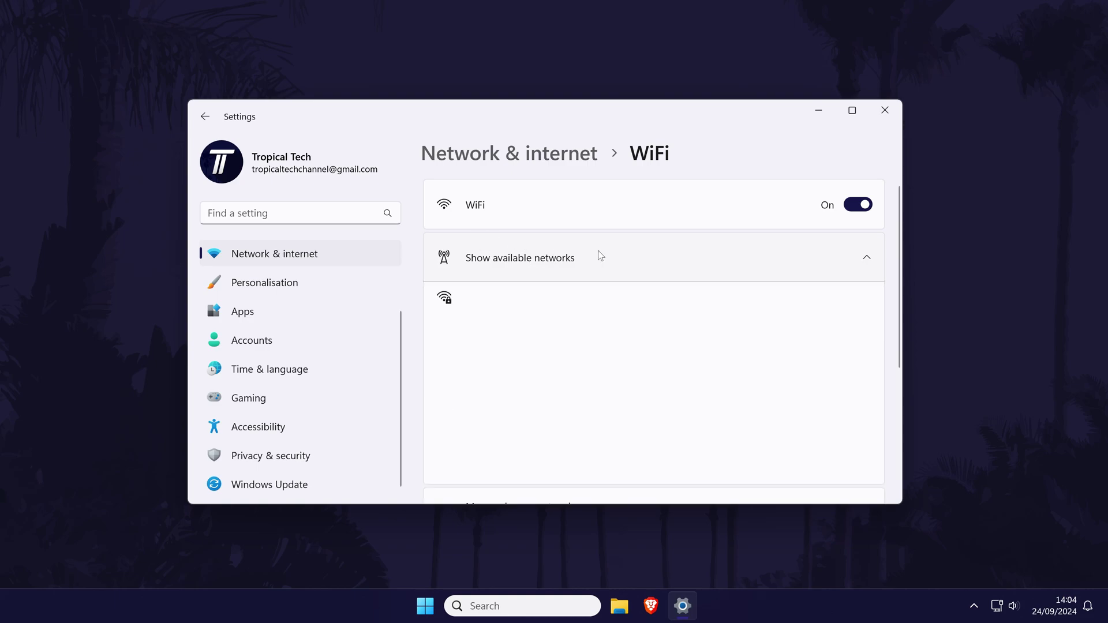
click(706, 302)
click(841, 355)
key(ctrl+v)
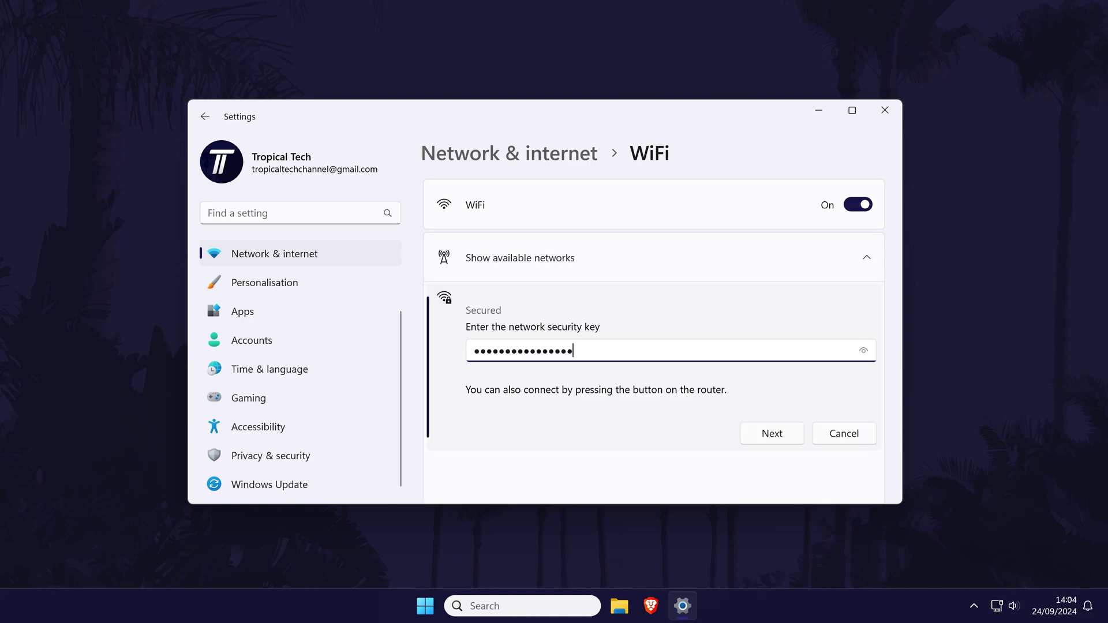
click(777, 437)
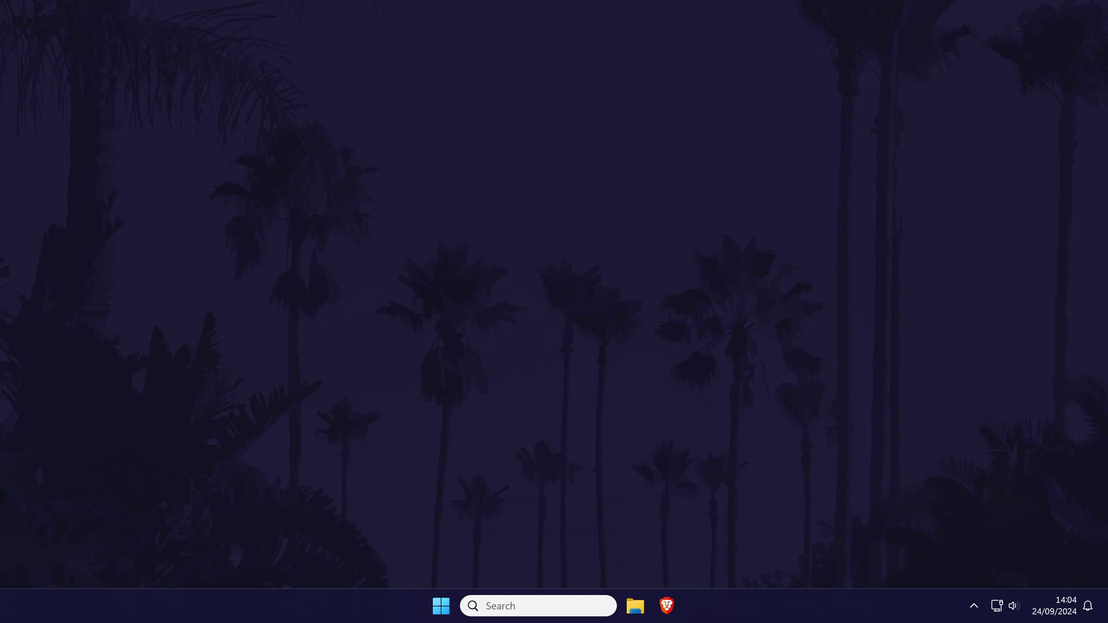
Run the Network and Internet troubleshooter from Settings > System > Troubleshoot > Other trouble-shooters.
key(super)
text(settings)
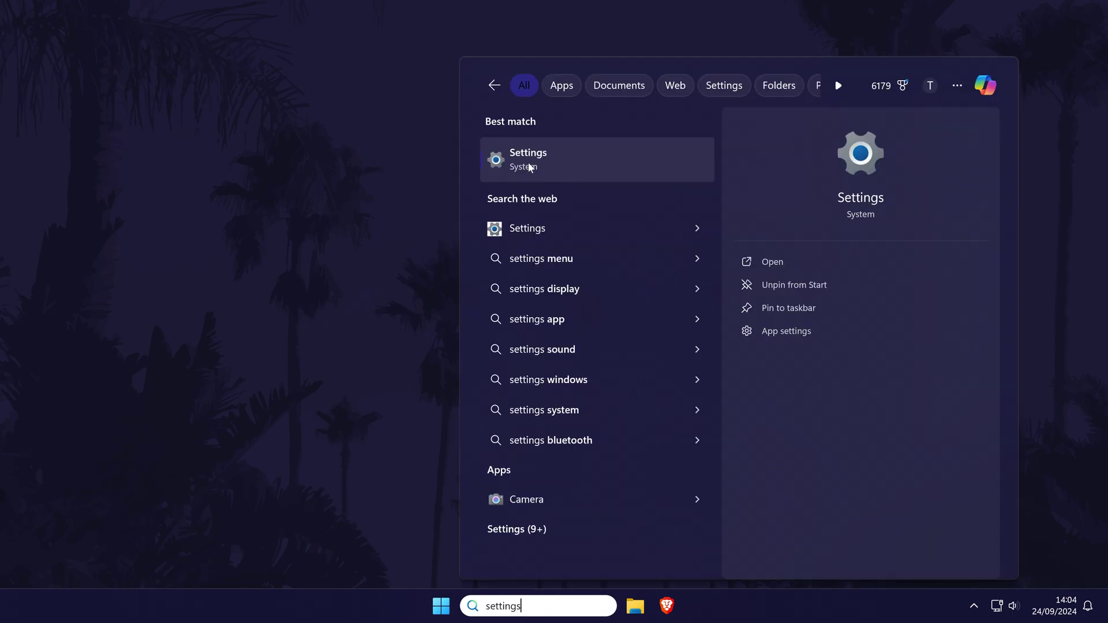
click(529, 165)
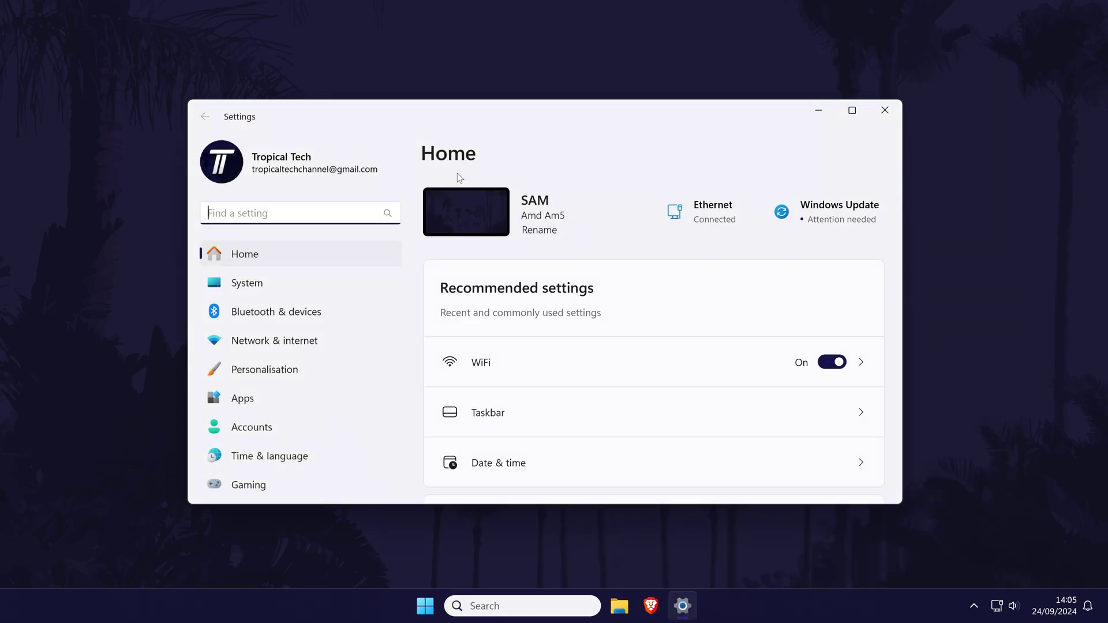
click(277, 282)
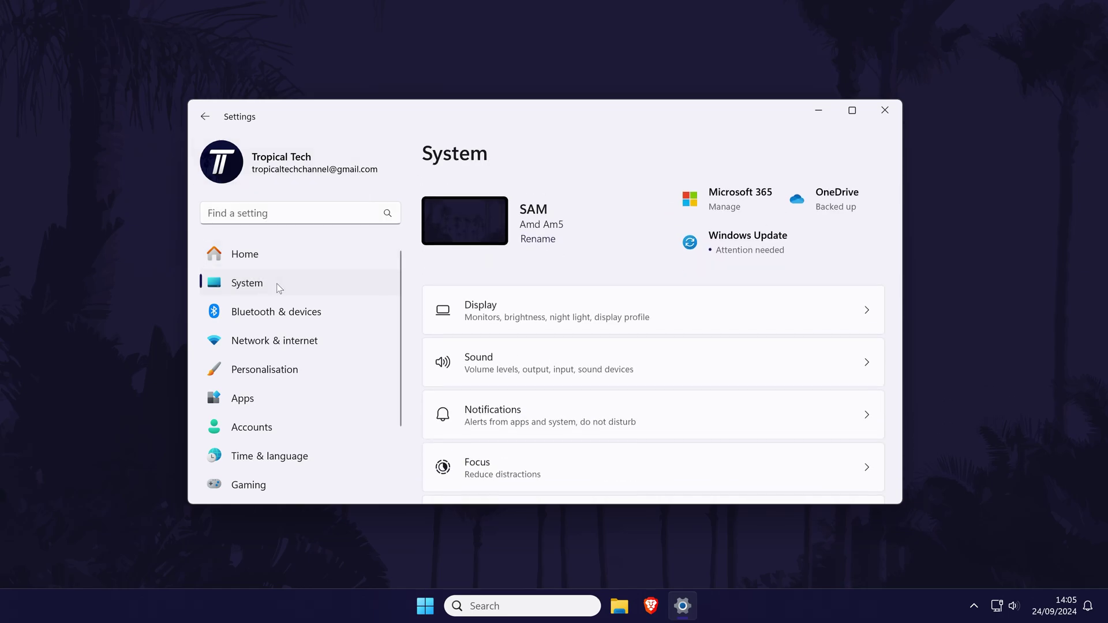
scroll(805, 268, down, 1)
scroll(805, 267, down, 3)
scroll(802, 265, down, 2)
scroll(802, 265, down, 2)
click(774, 349)
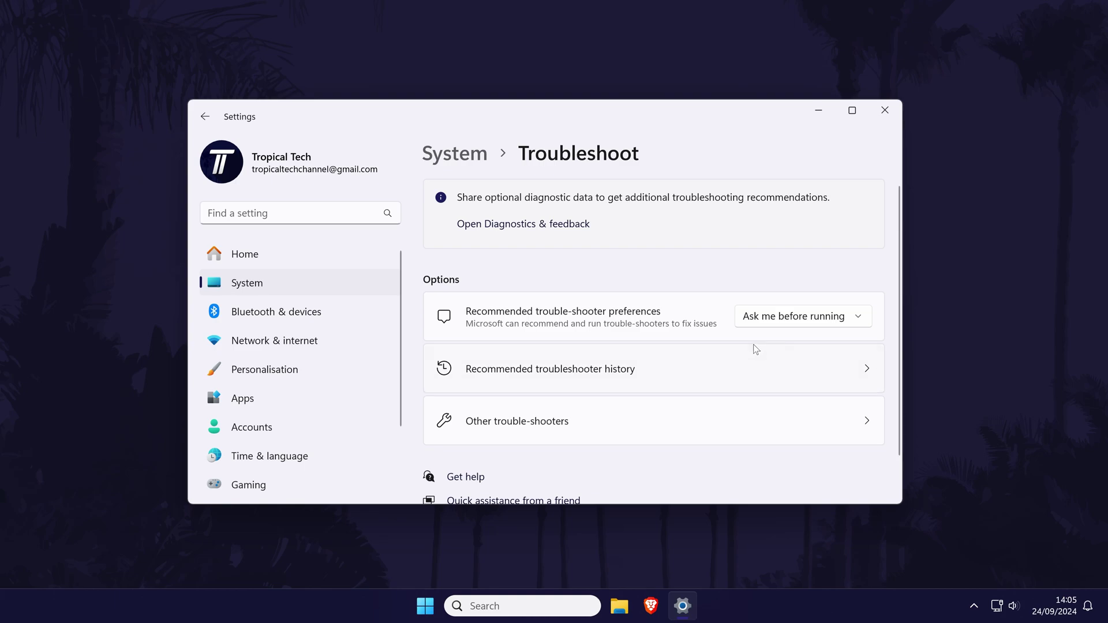
scroll(747, 350, down, 1)
click(743, 377)
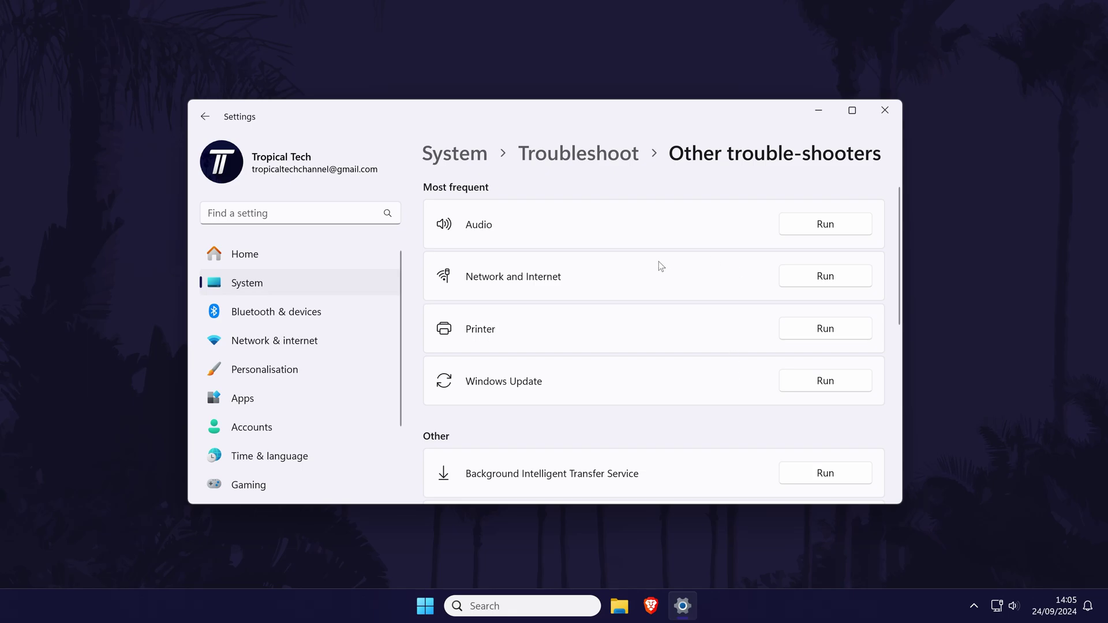
click(844, 284)
scroll(719, 266, down, 3)
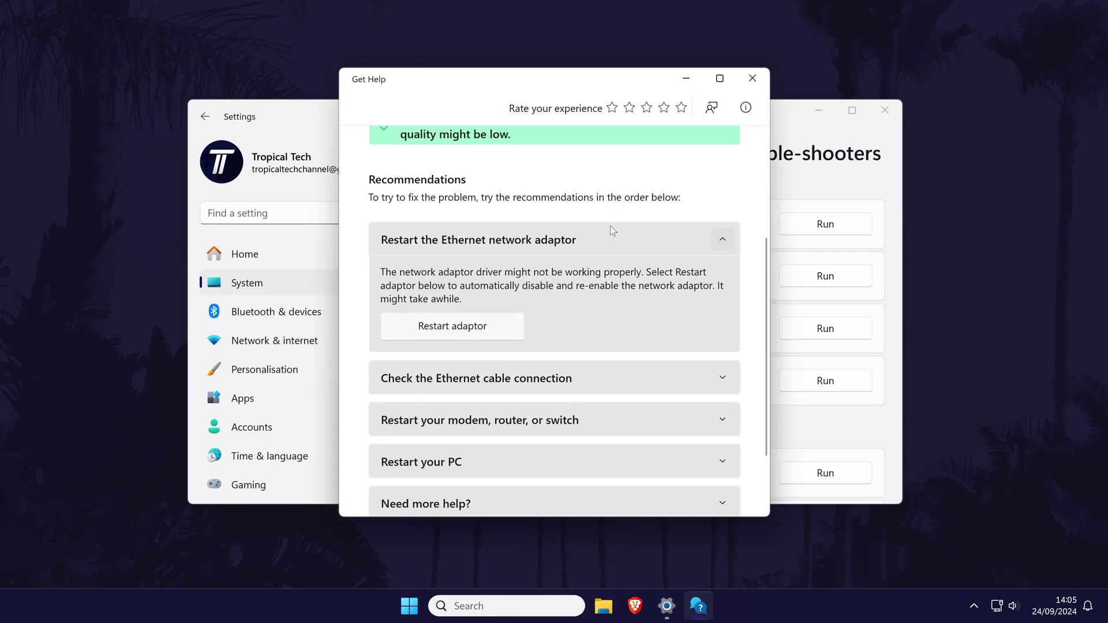
Review the troubleshooter's adaptor restart, Ethernet cable and modem/router recommendations.
click(679, 247)
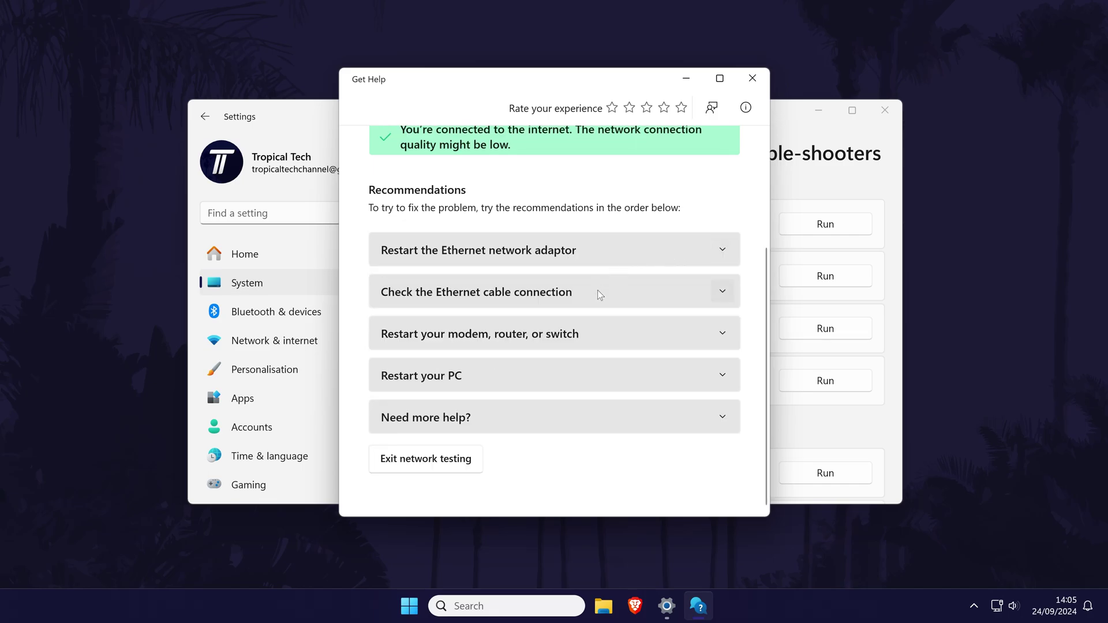
click(640, 296)
click(723, 291)
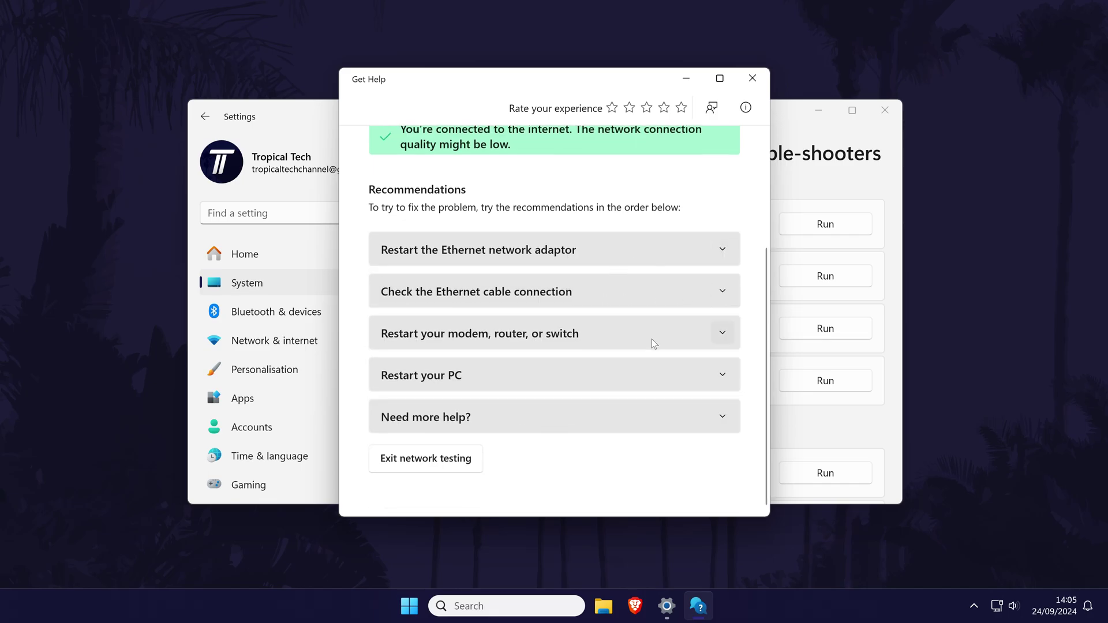
click(721, 329)
scroll(588, 352, down, 2)
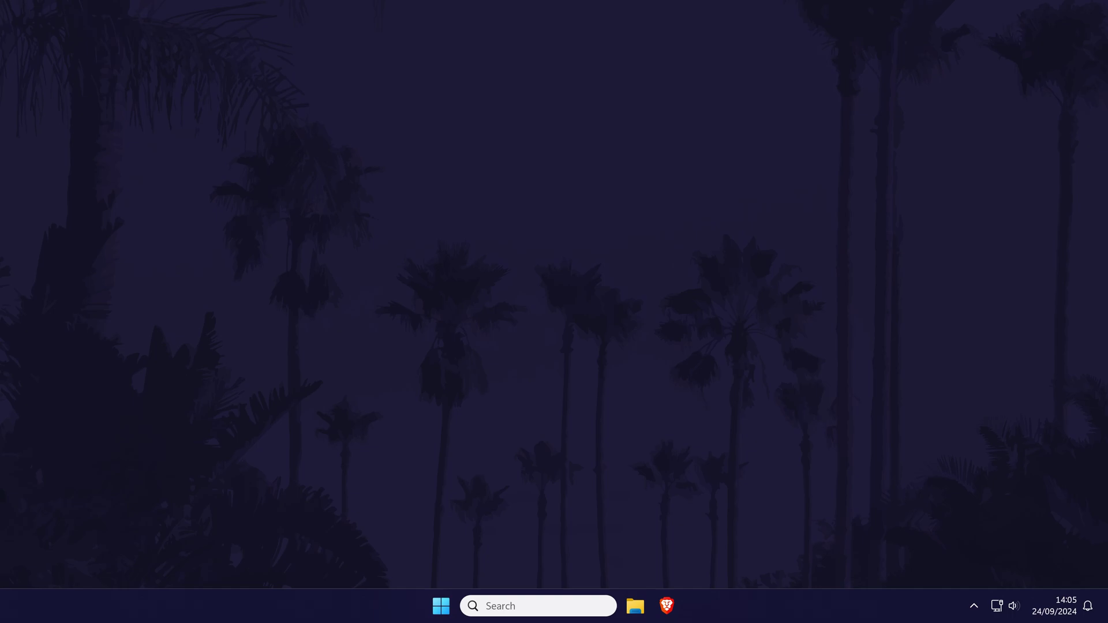
In an administrator Command Prompt, run ipconfig /flushdns and netsh int ip reset.
key(super)
text(command)
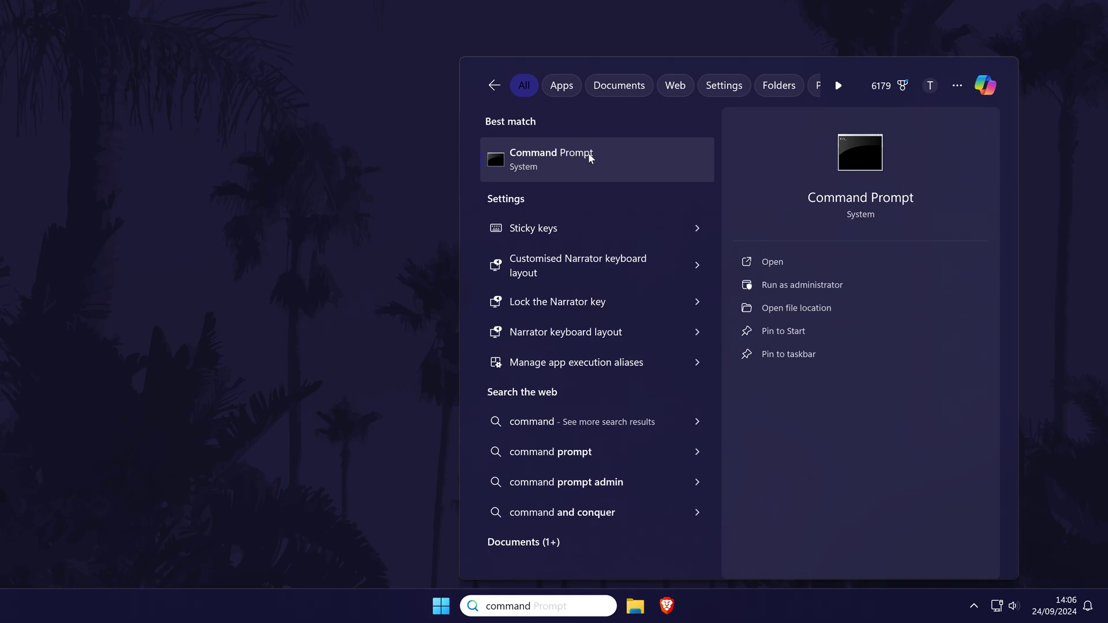
right_click(588, 155)
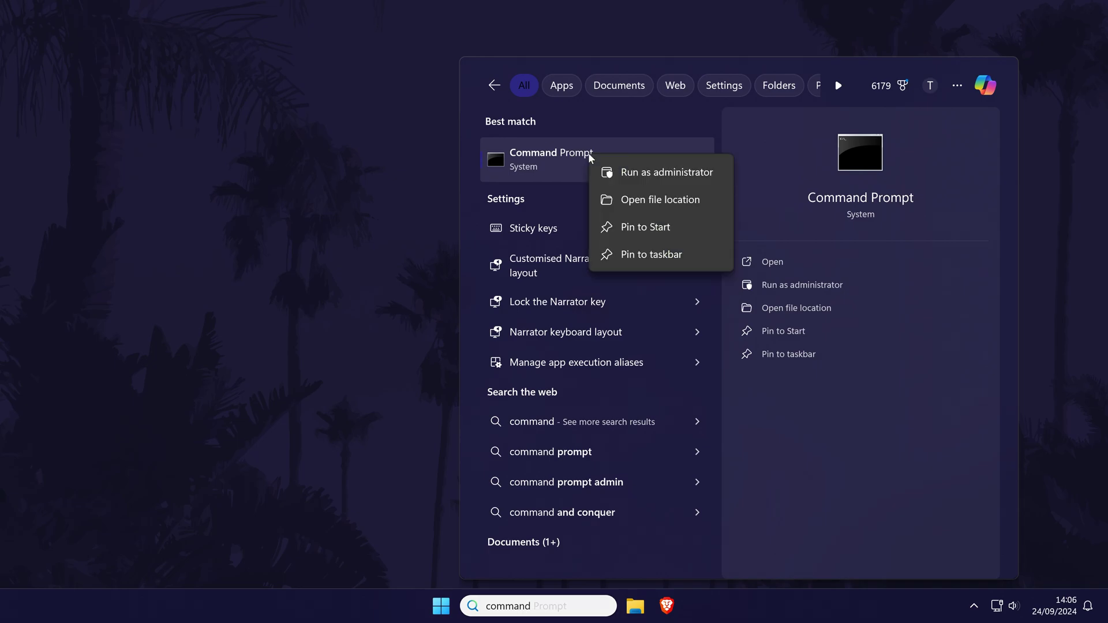
click(637, 180)
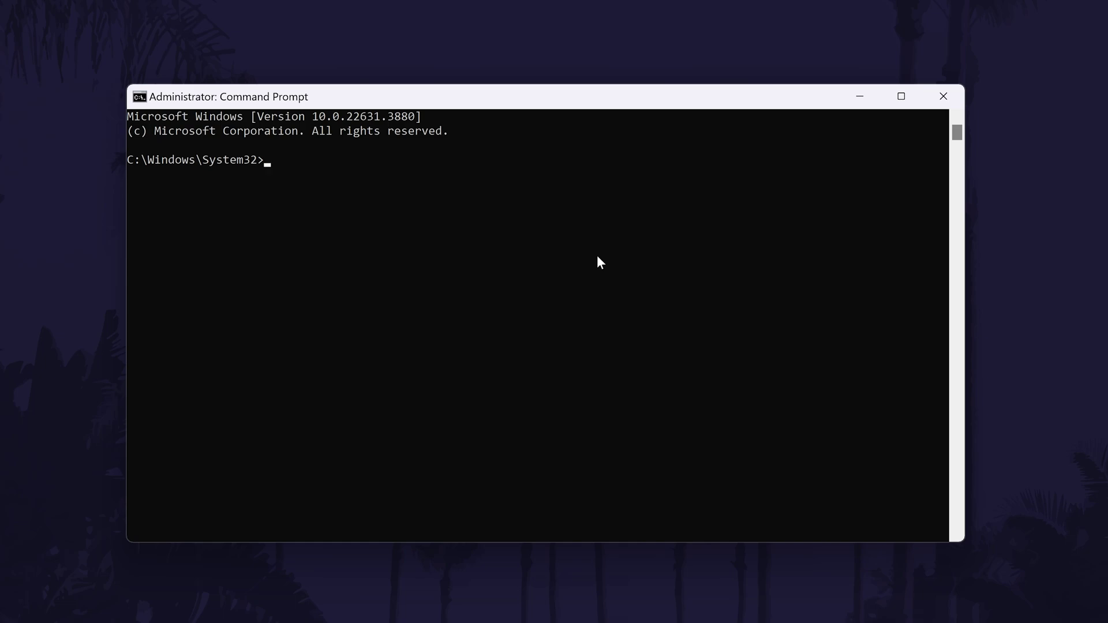
text(ipconfig)
text( /flushdns)
key(Return)
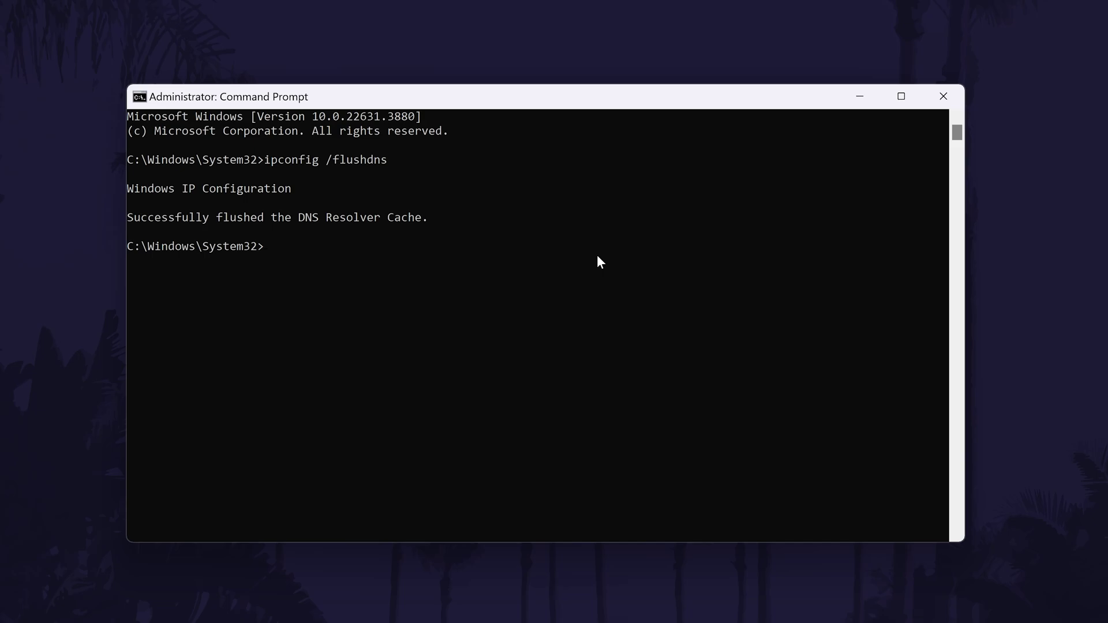
text(netsh int ip reset)
key(Return)
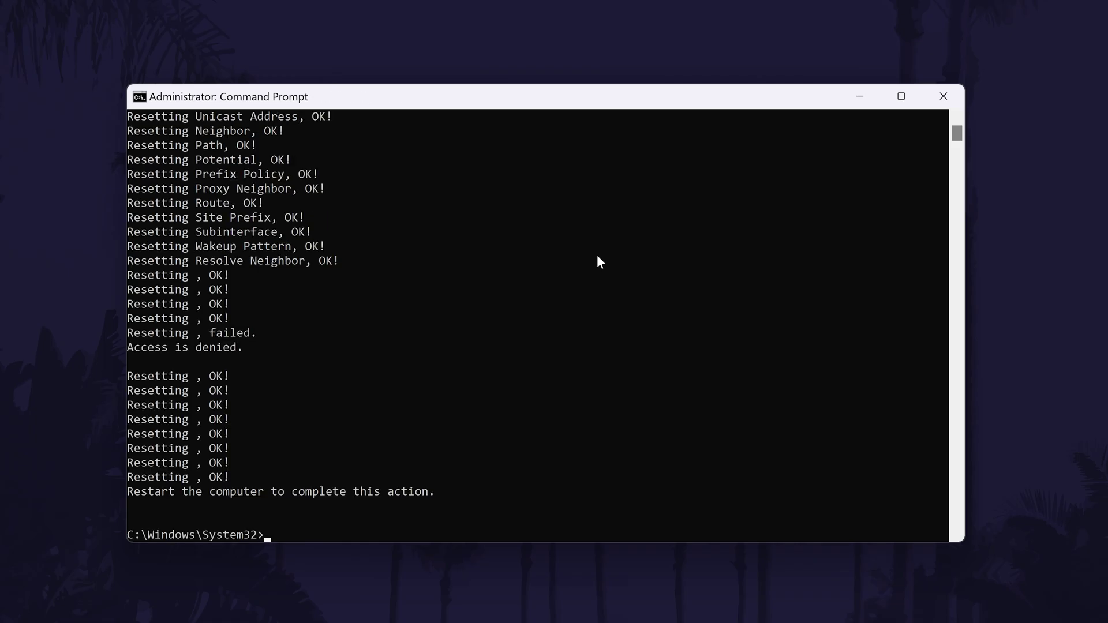
scroll(463, 317, down, 5)
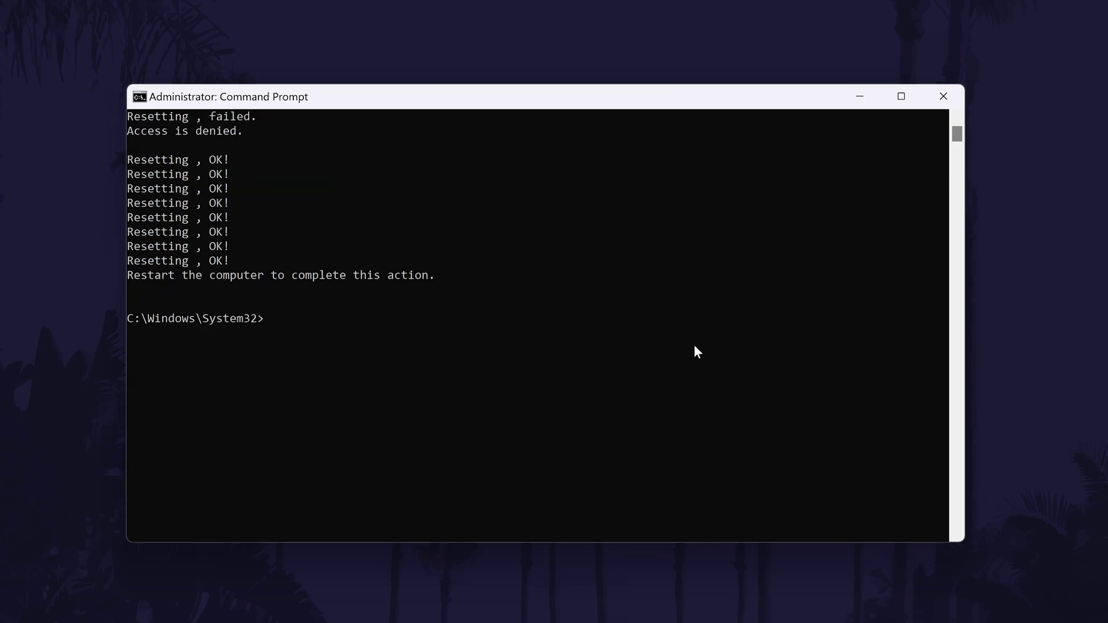
text(ipconfig /release)
Run ipconfig /release and ipconfig /renew, close the console and bring up the Start power options.
key(Return)
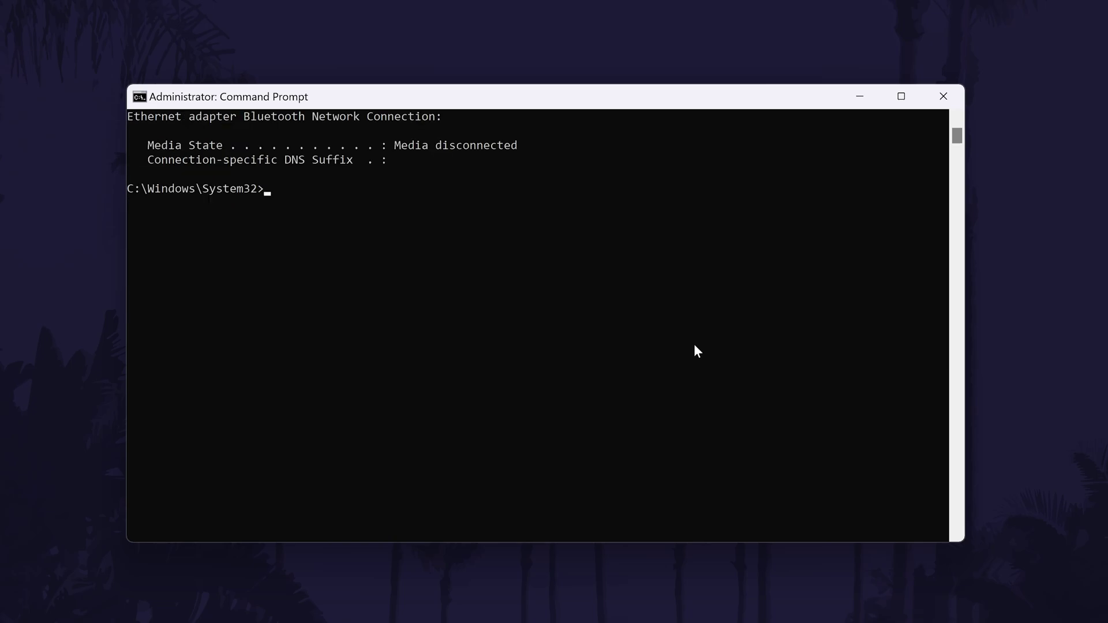
text(ipconfig )
text(/renew)
key(Return)
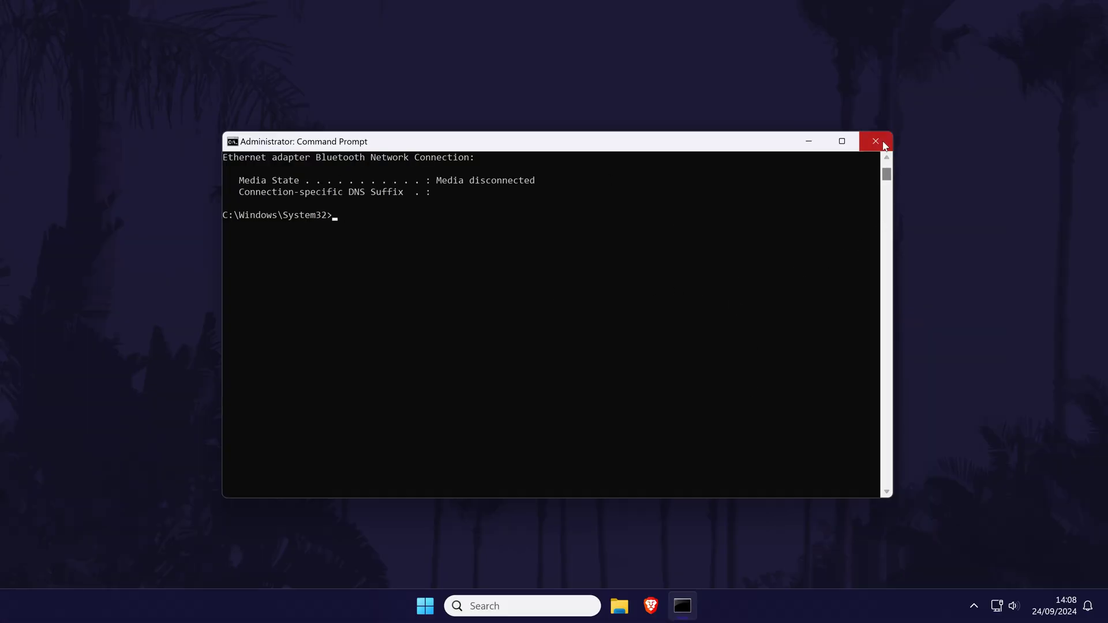
click(875, 141)
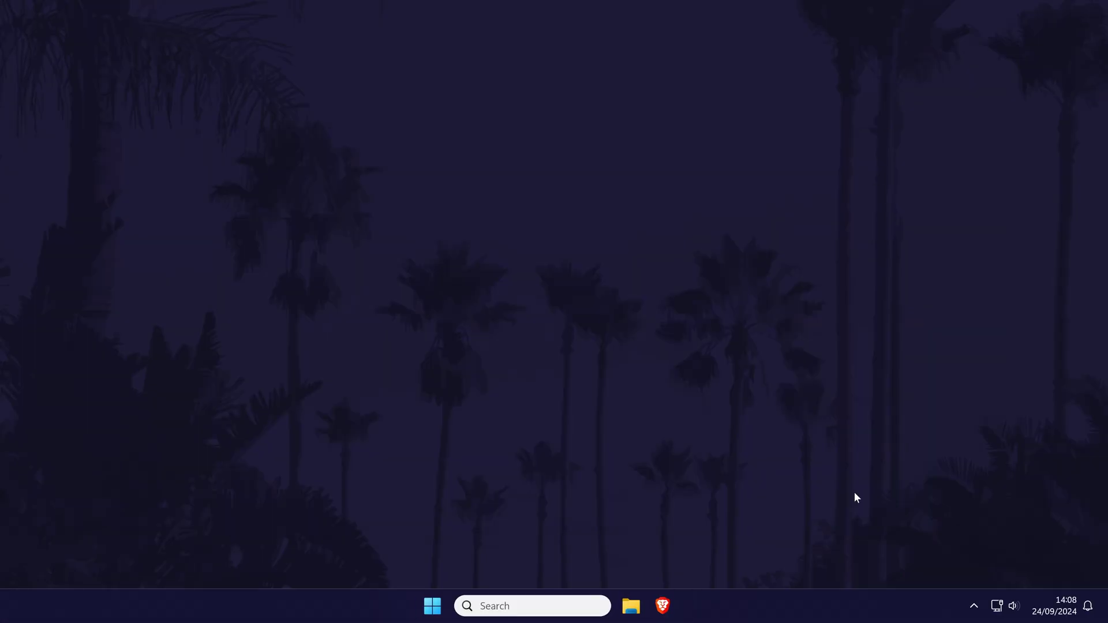
key(super)
click(731, 558)
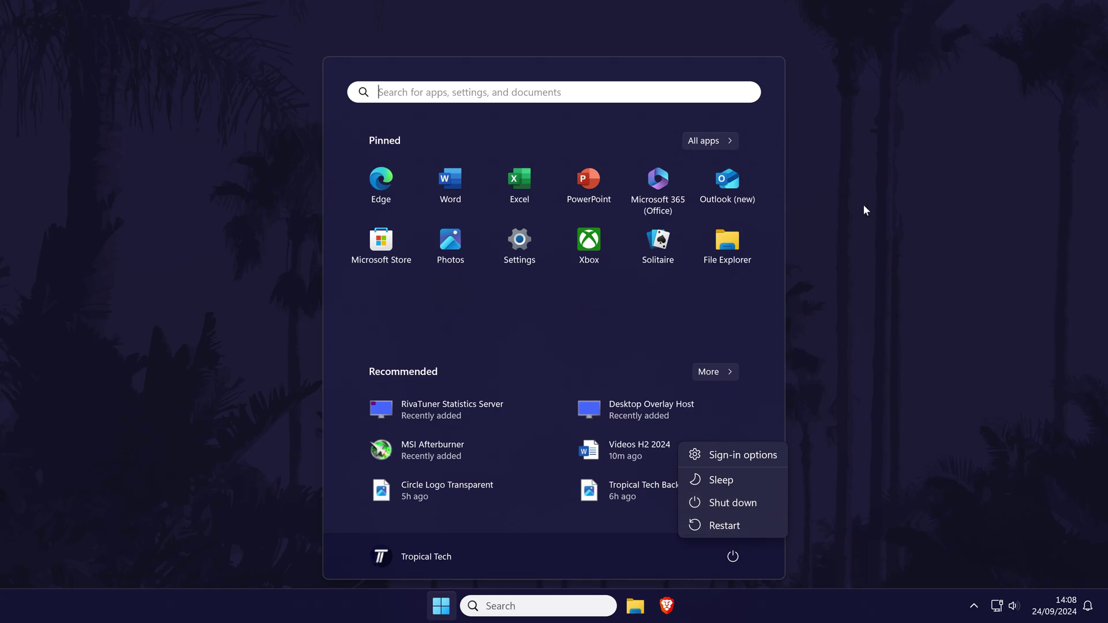
In Device Manager, expand Network adapters and select the MediaTek Wi-Fi 6E card.
key(Escape)
key(Escape)
click(569, 608)
text(device)
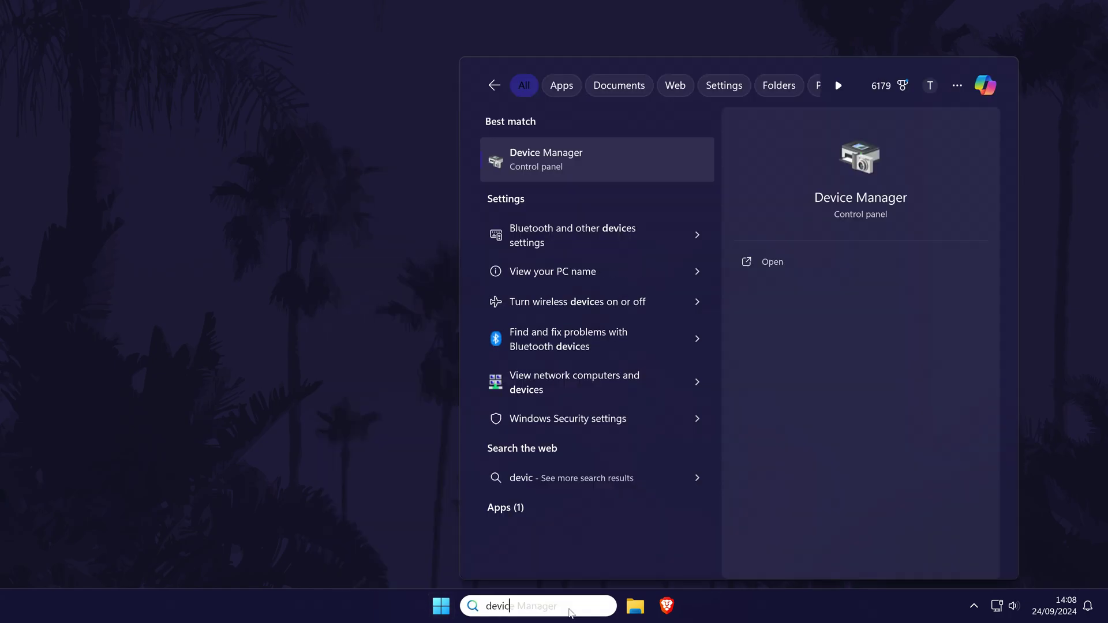
click(610, 156)
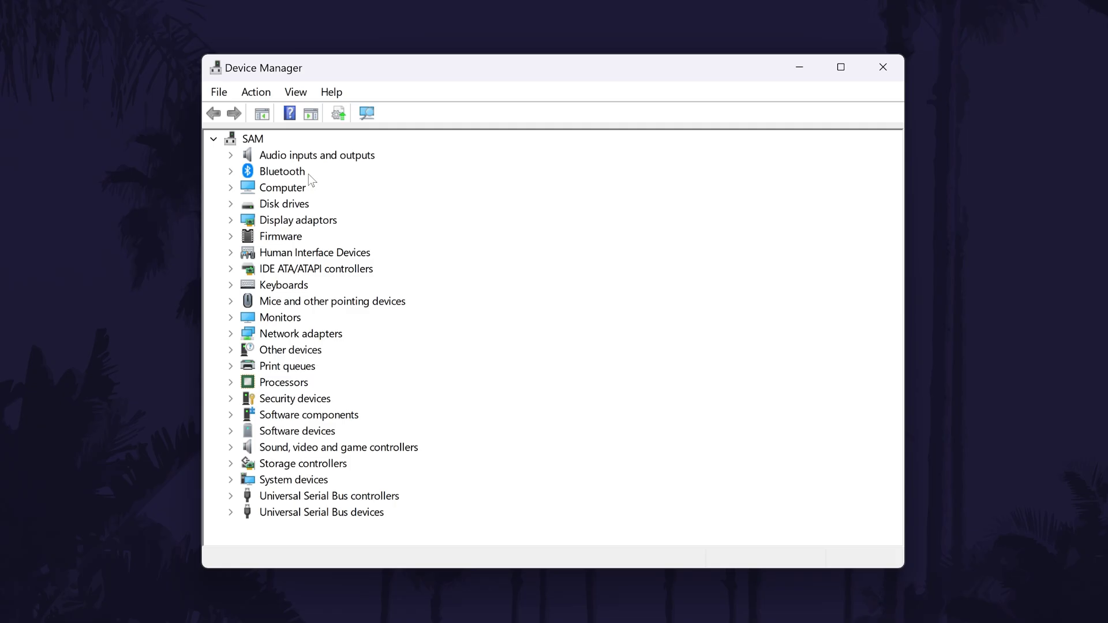
click(294, 335)
click(230, 333)
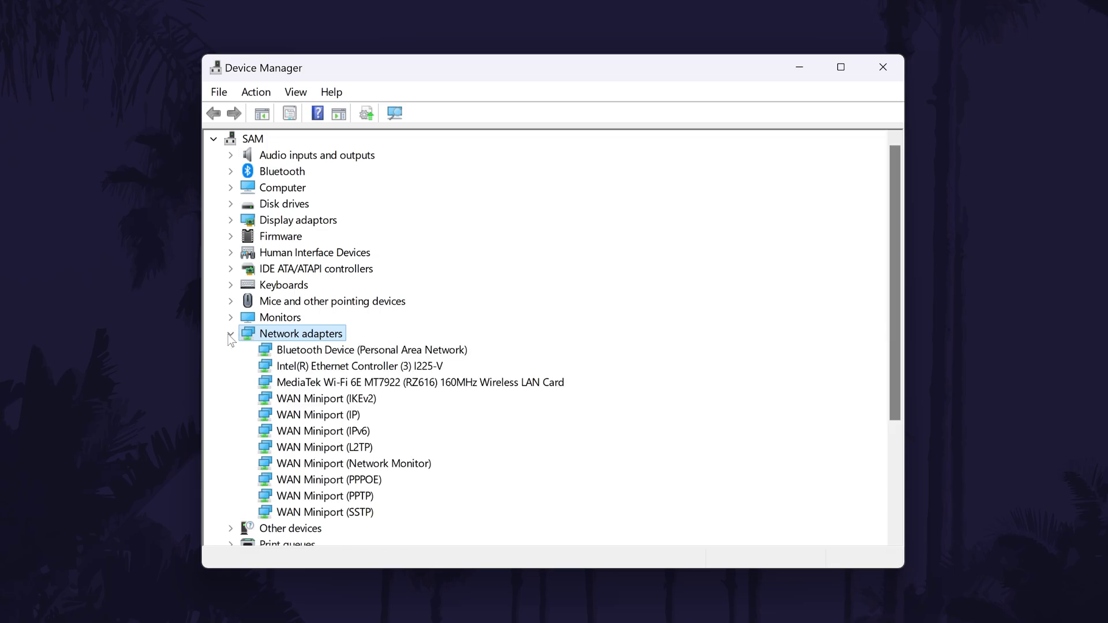
click(372, 366)
click(509, 387)
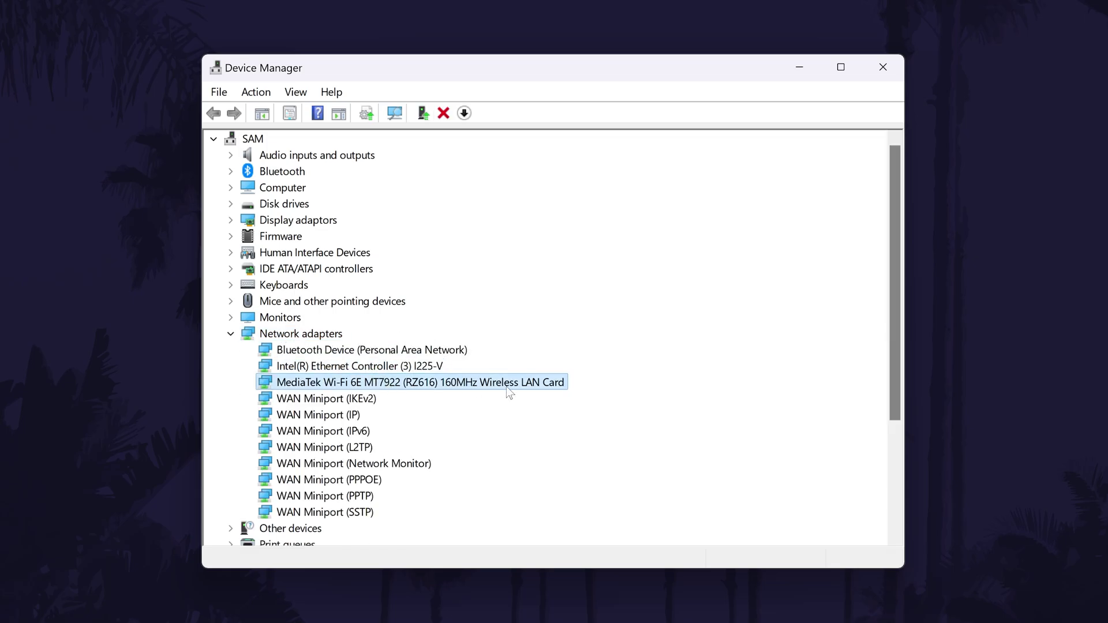
click(440, 354)
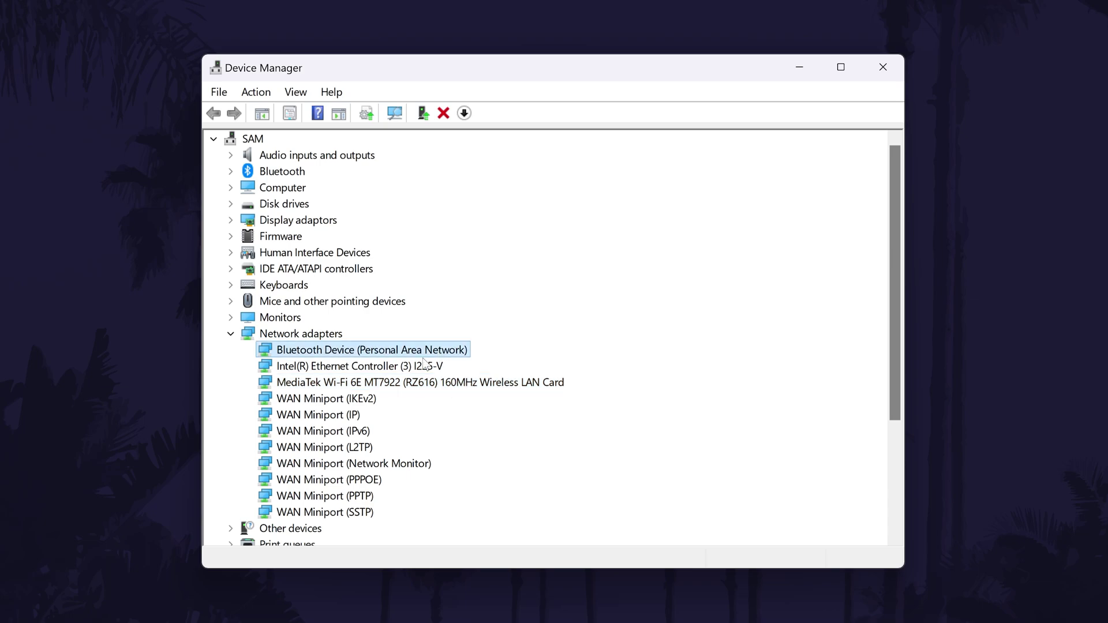
click(419, 384)
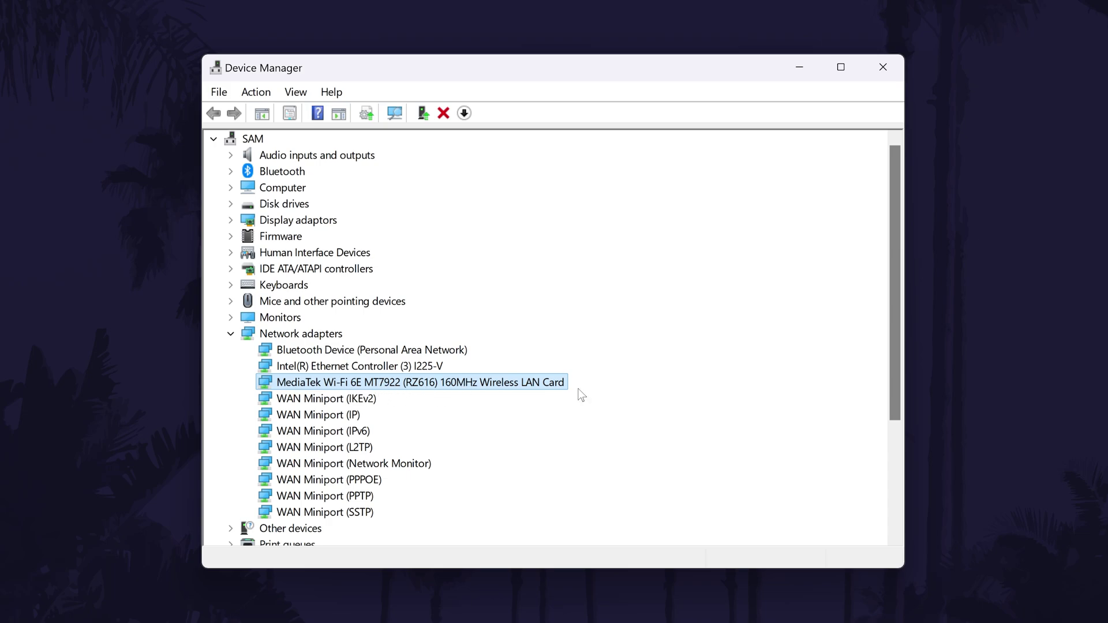
Update the MediaTek card's driver, searching automatically; best drivers already installed.
right_click(510, 381)
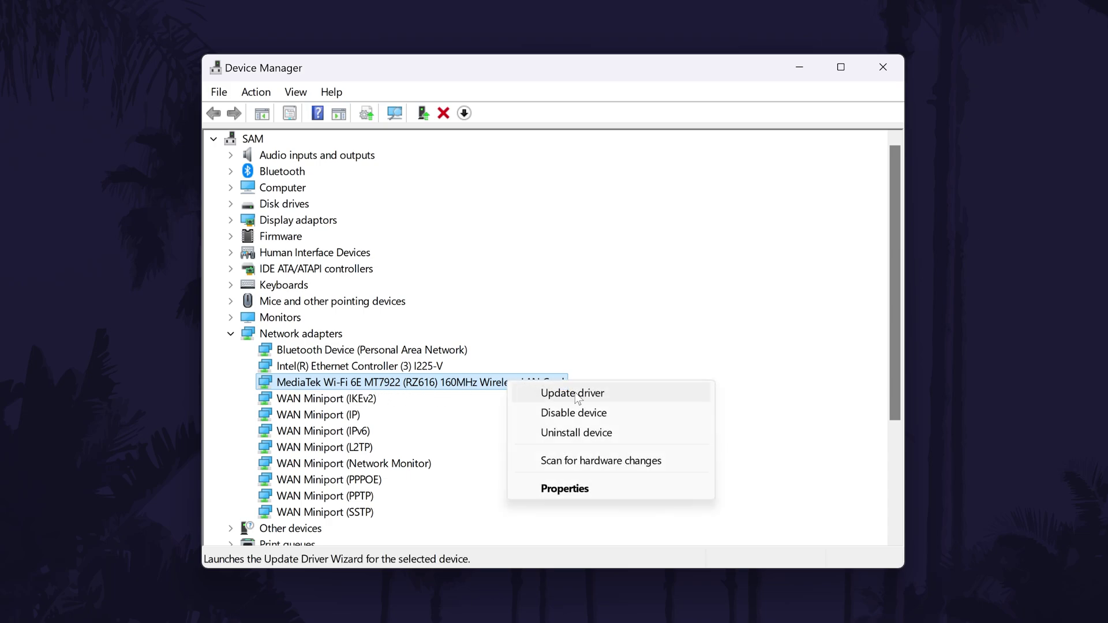
click(622, 392)
click(599, 278)
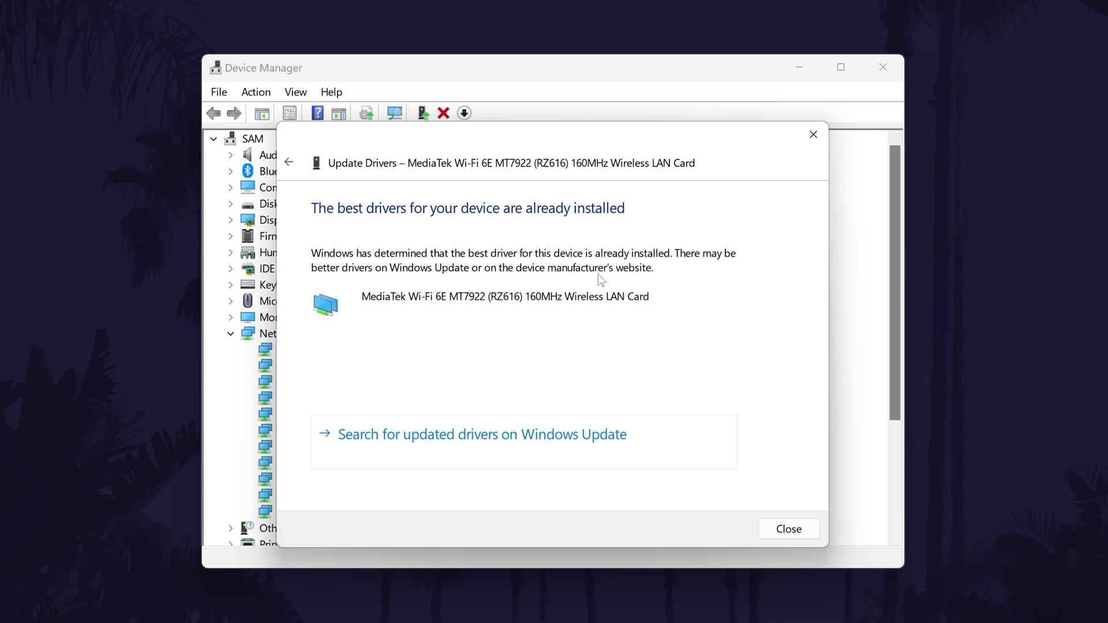
In the MediaTek card's Properties, review the Advanced 2.4GHz and 5GHz channel bandwidth settings.
click(822, 141)
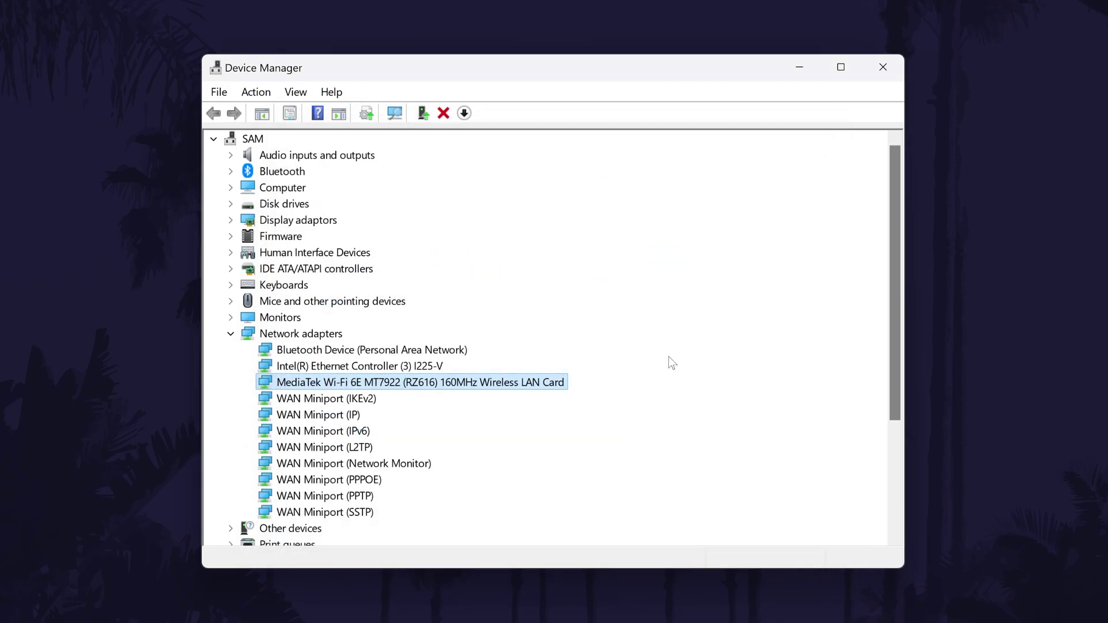
right_click(482, 375)
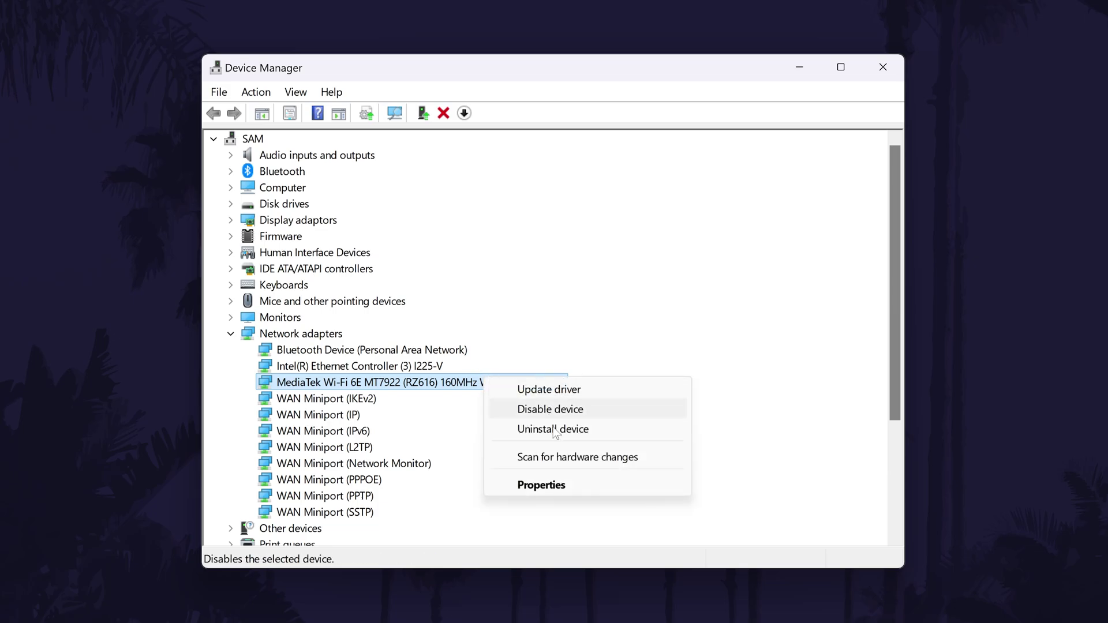
click(568, 486)
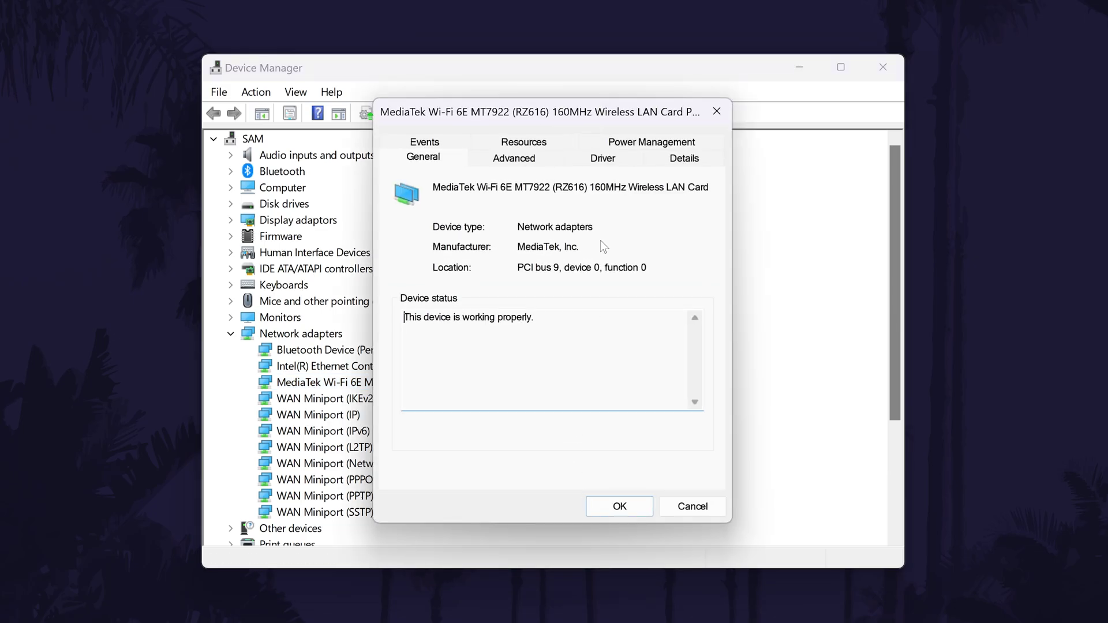
click(538, 162)
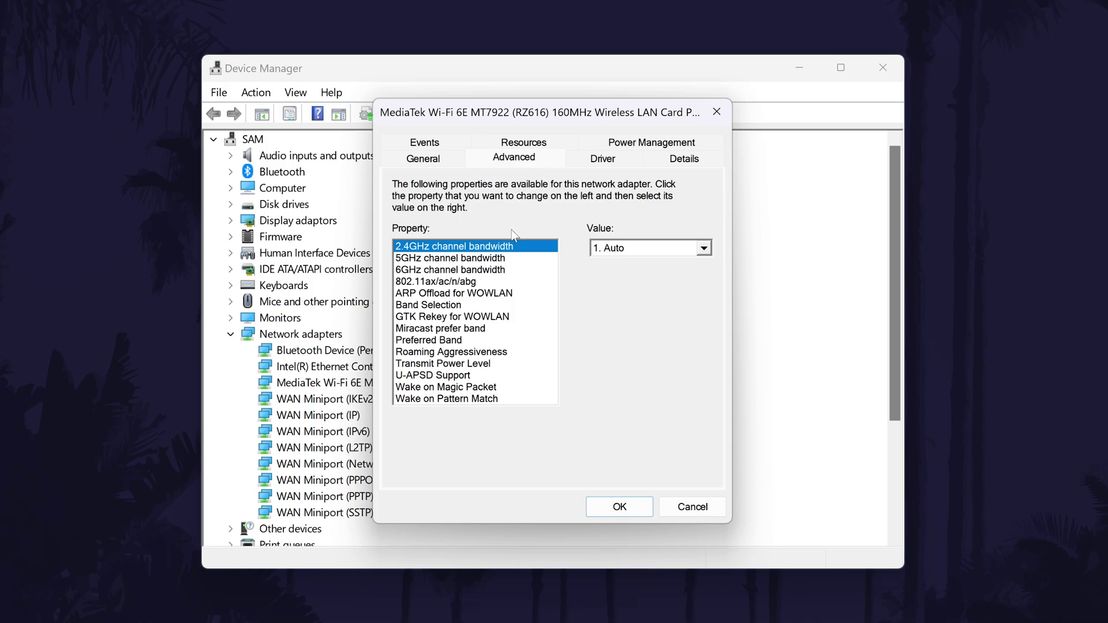
click(494, 258)
click(673, 251)
click(588, 259)
click(492, 257)
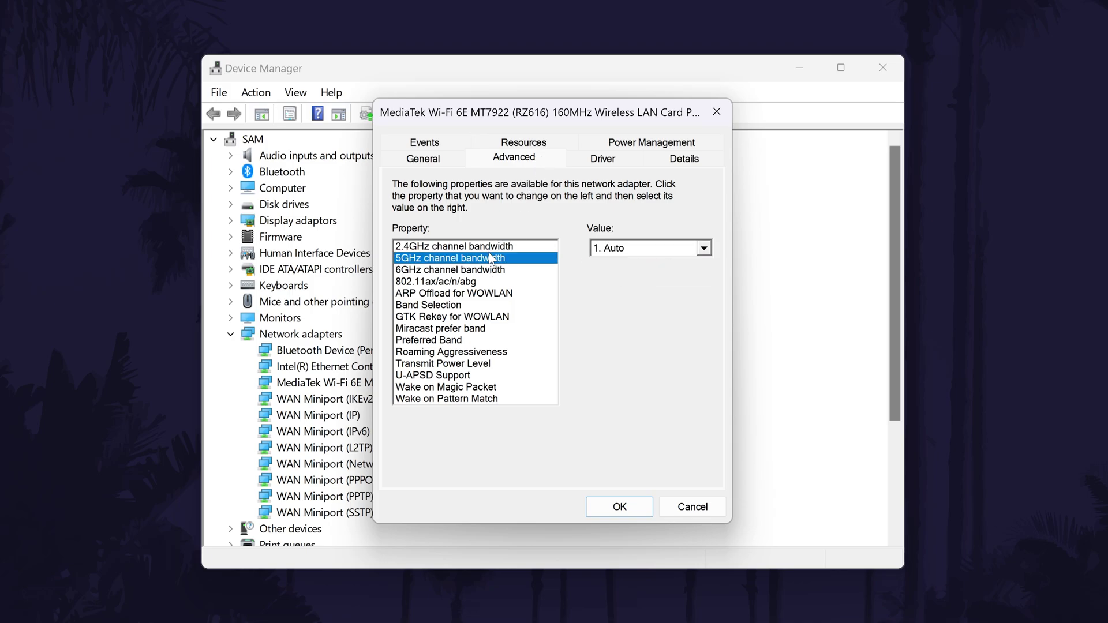
key(Up)
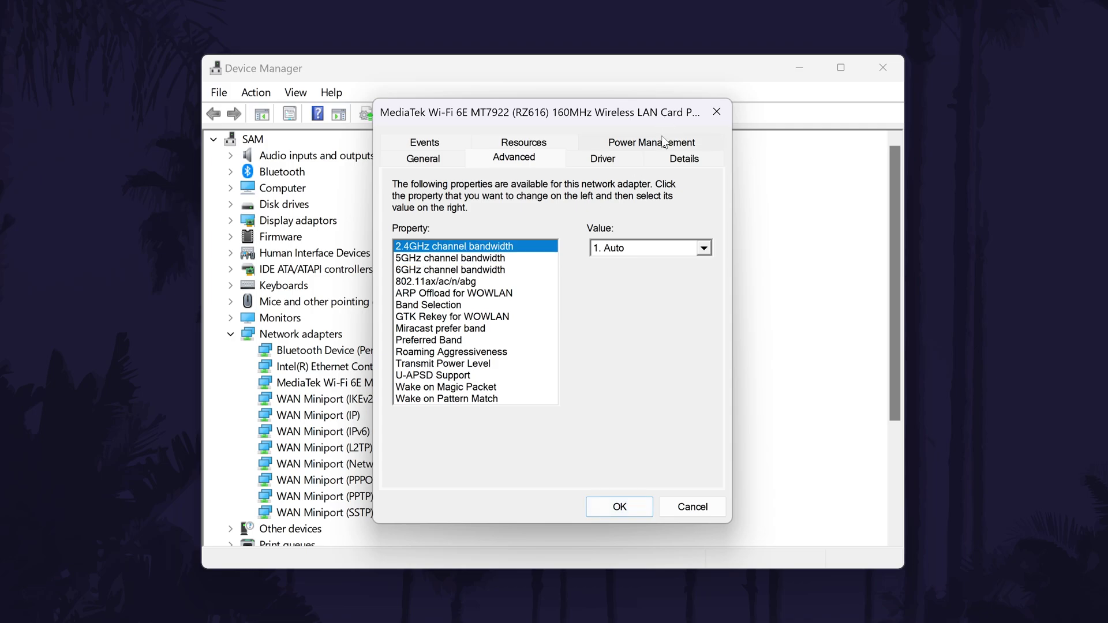
Under Power Management, stop the computer turning off the card to save power, and confirm.
click(663, 142)
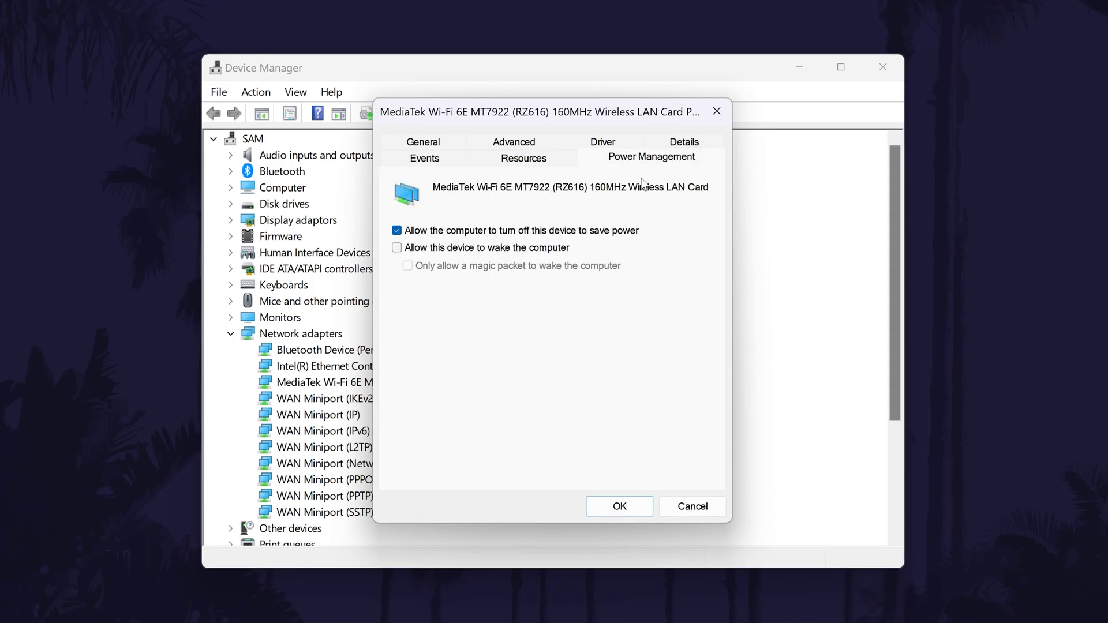
click(473, 236)
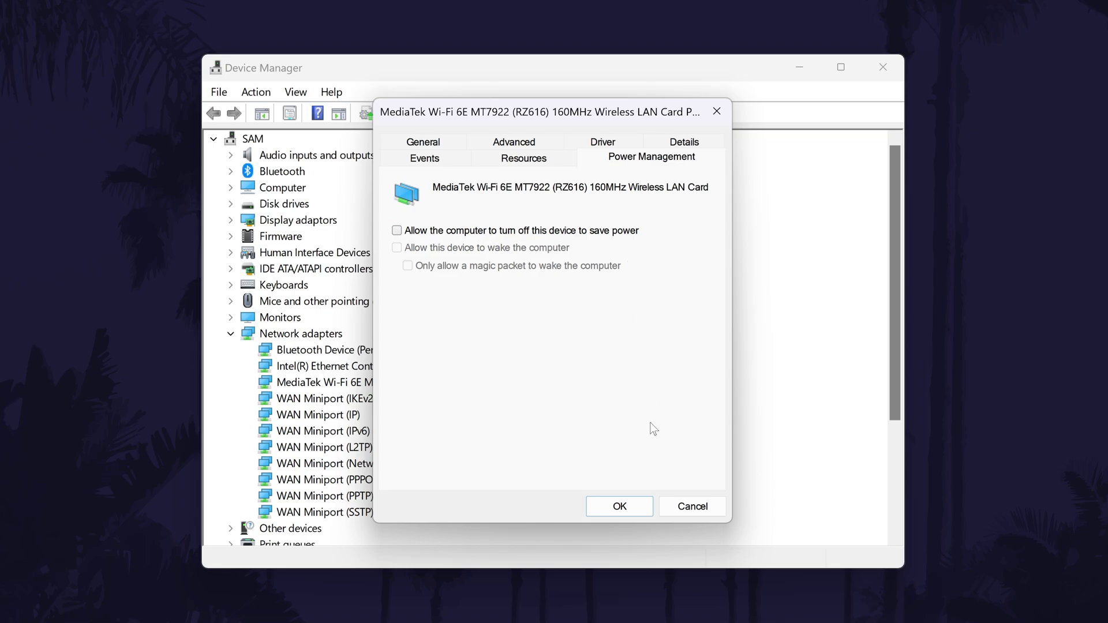
click(638, 509)
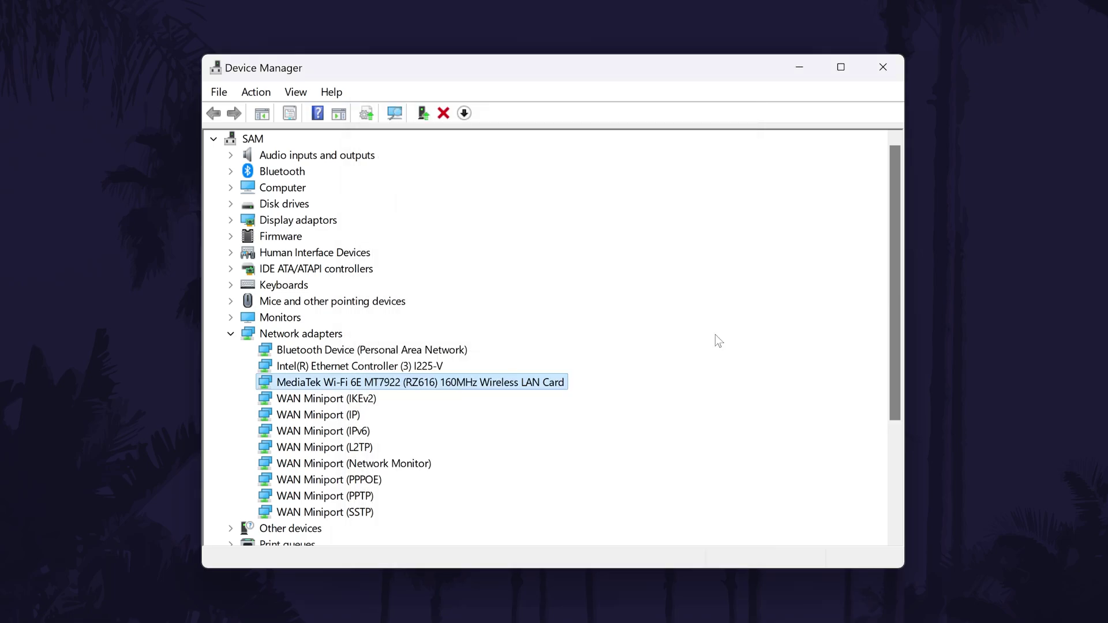
Disable the MediaTek Wi-Fi card and then re-enable it.
right_click(517, 385)
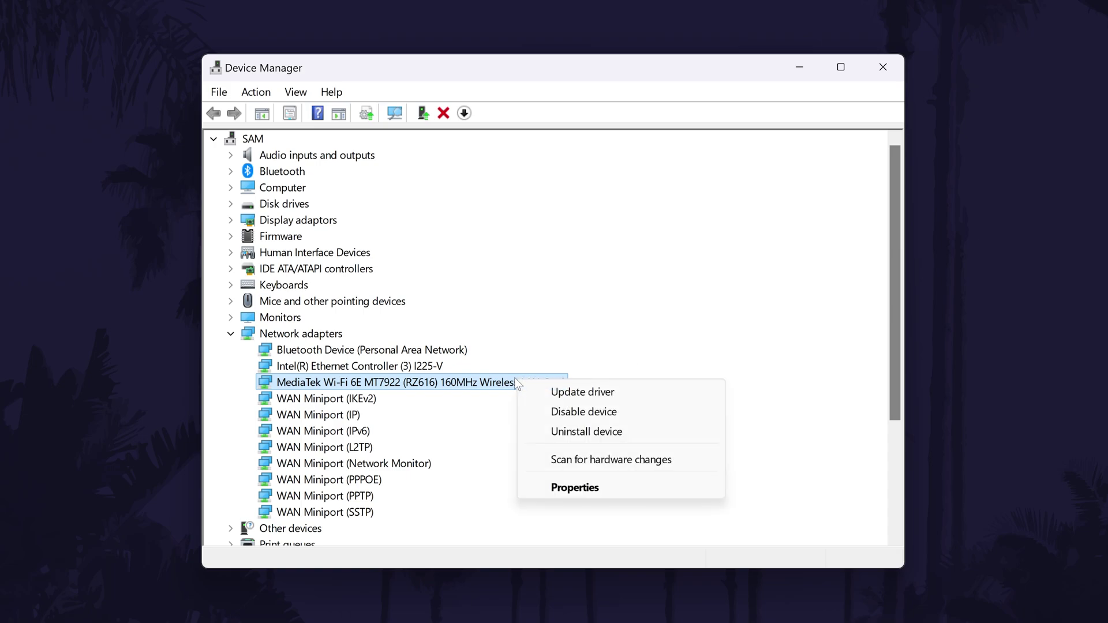
click(639, 413)
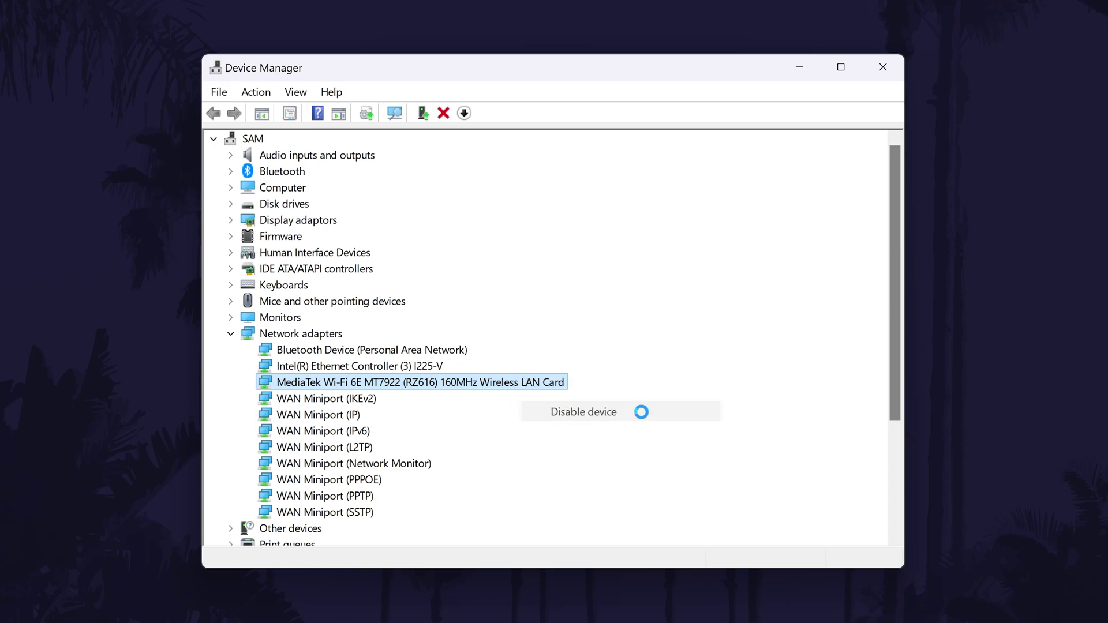
click(566, 339)
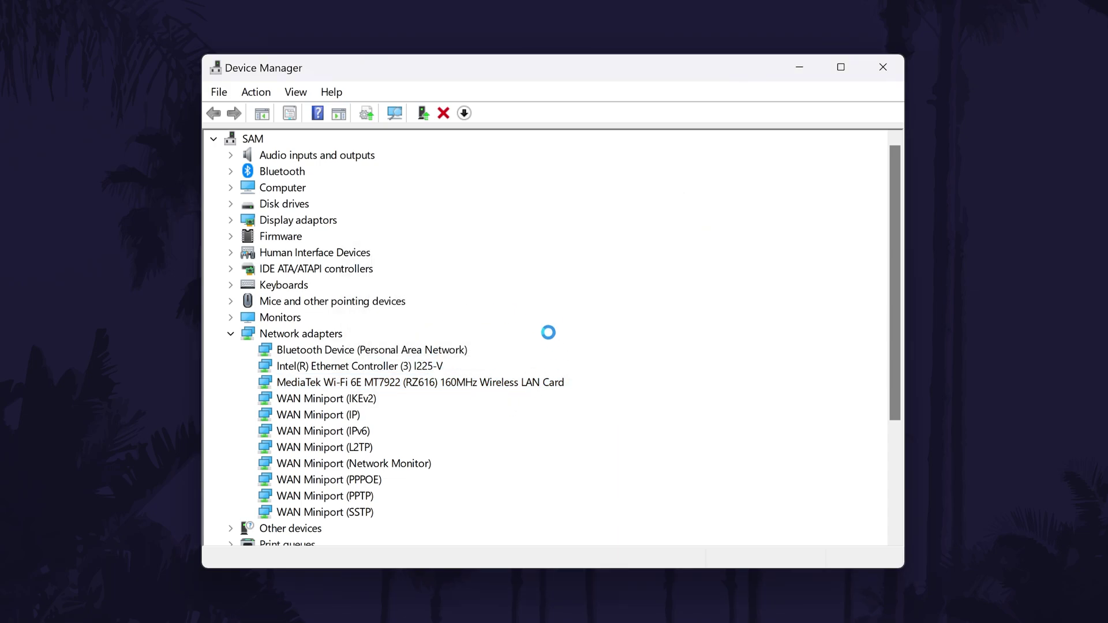
right_click(532, 380)
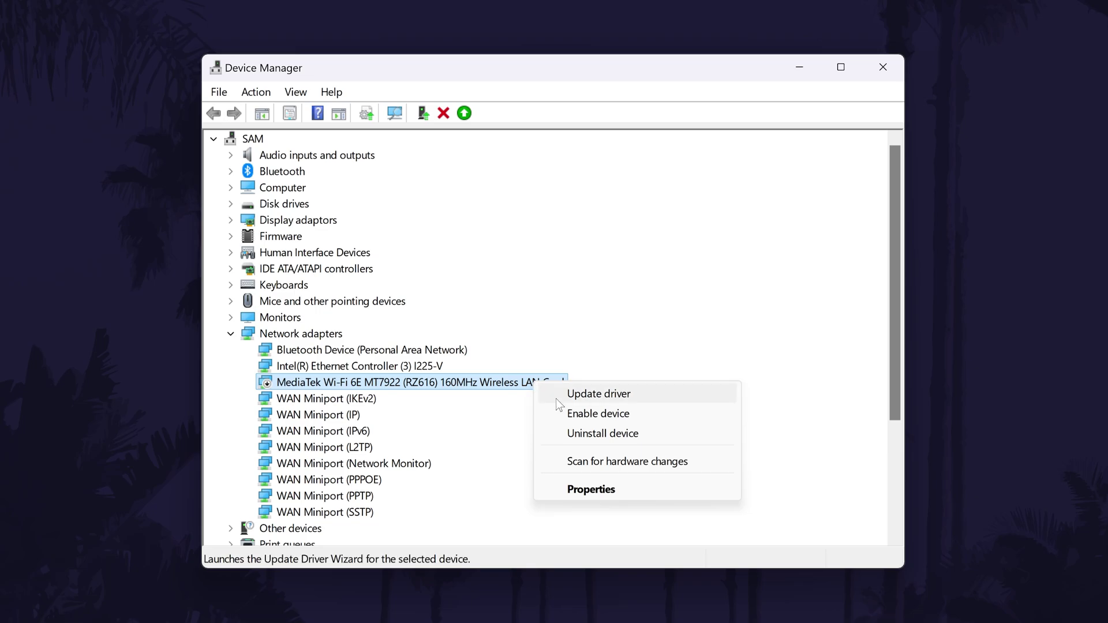
click(597, 413)
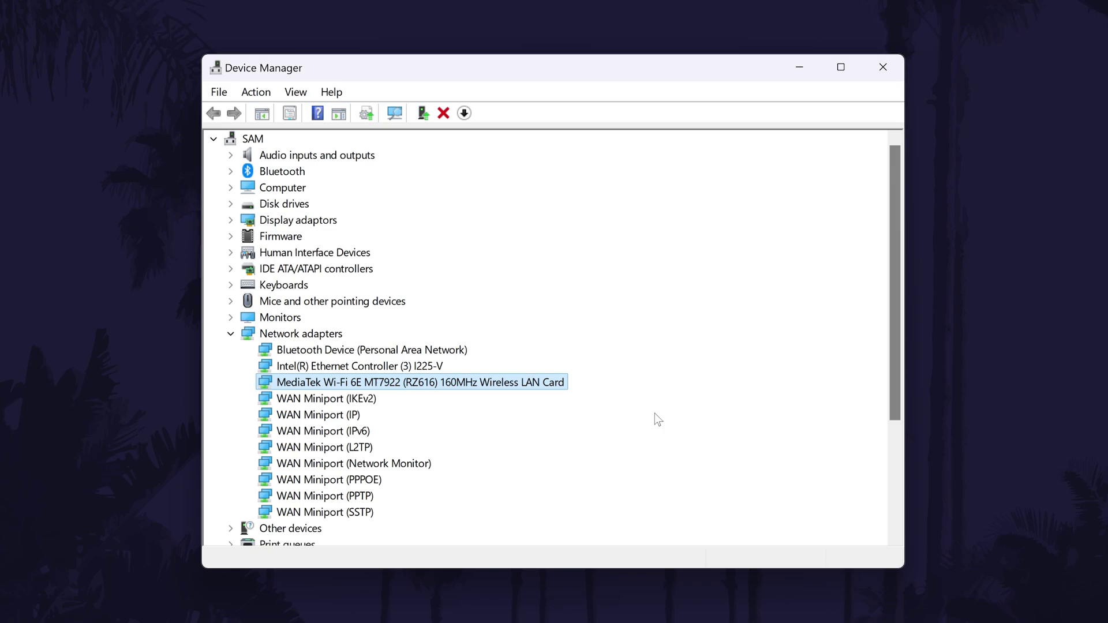
Uninstall the MediaTek Wi-Fi card, then run Action > Scan for hardware changes.
right_click(546, 384)
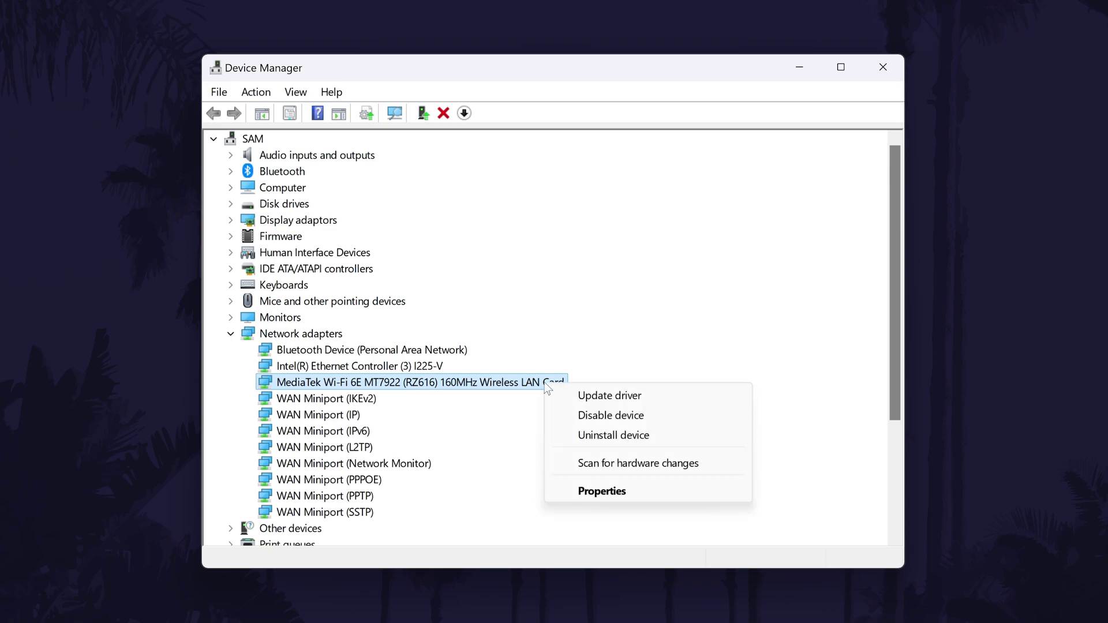
click(655, 433)
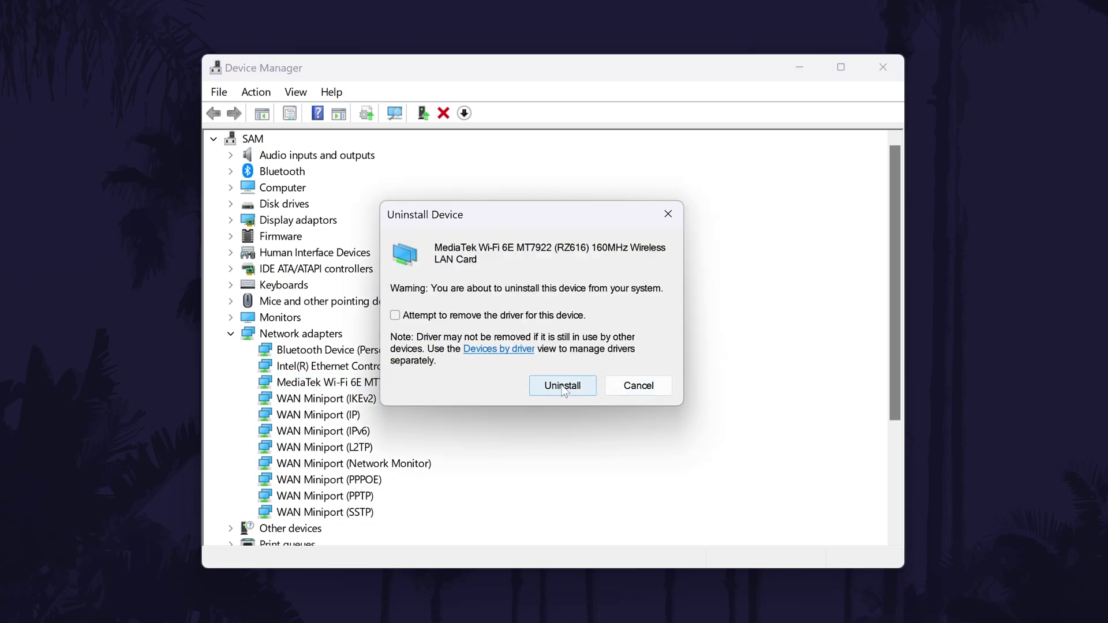
click(586, 393)
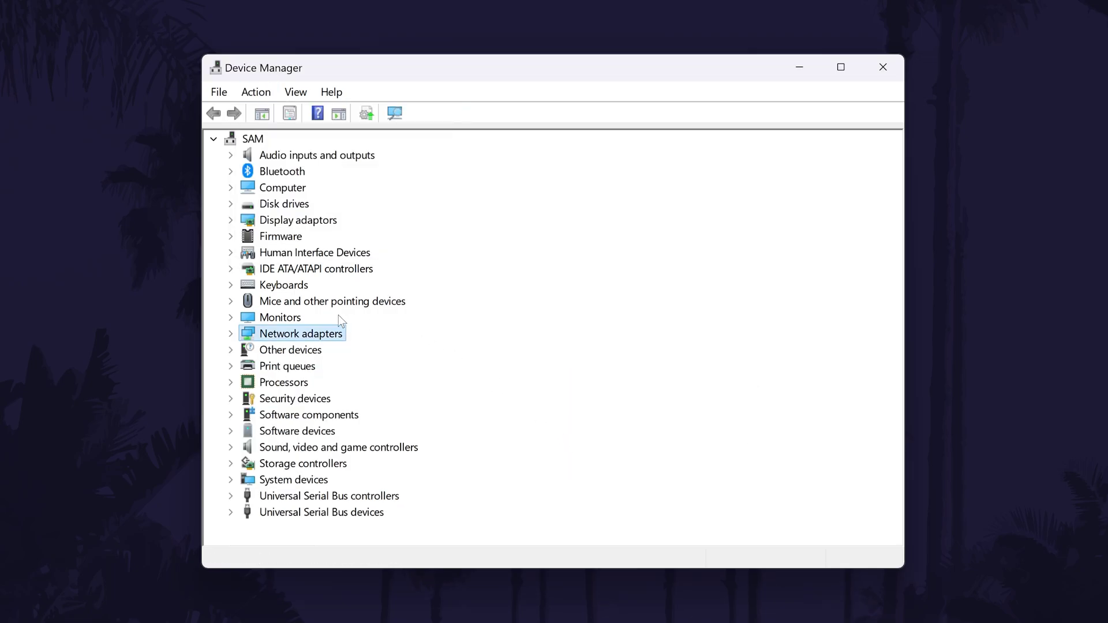
click(259, 91)
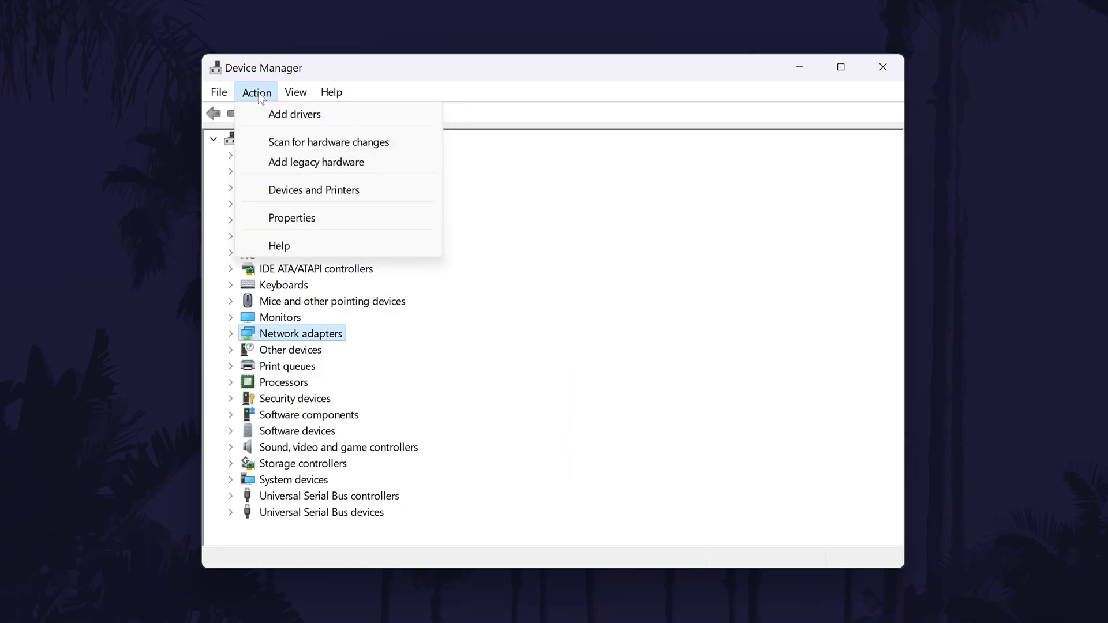
click(407, 142)
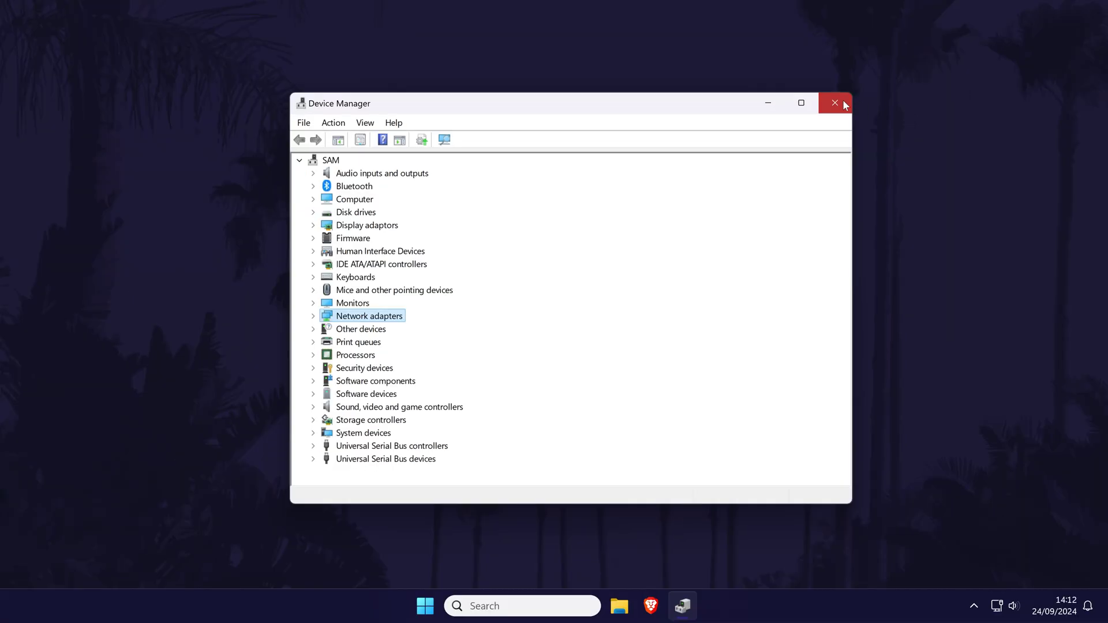
Close Device Manager, peek at the Start power choices and return to the desktop.
click(842, 101)
click(442, 607)
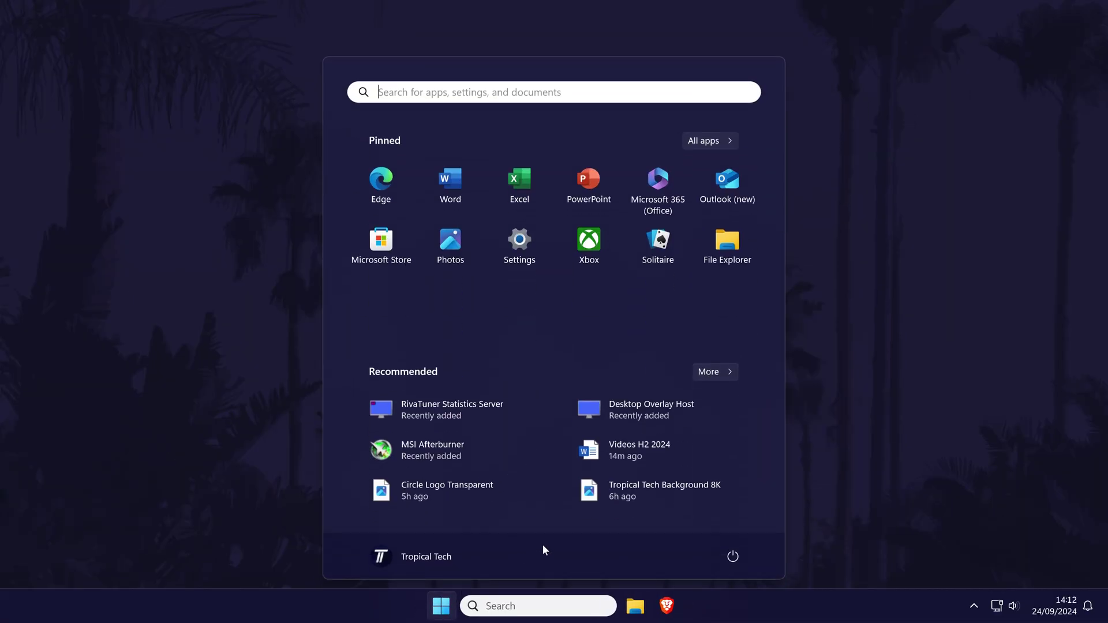
click(732, 555)
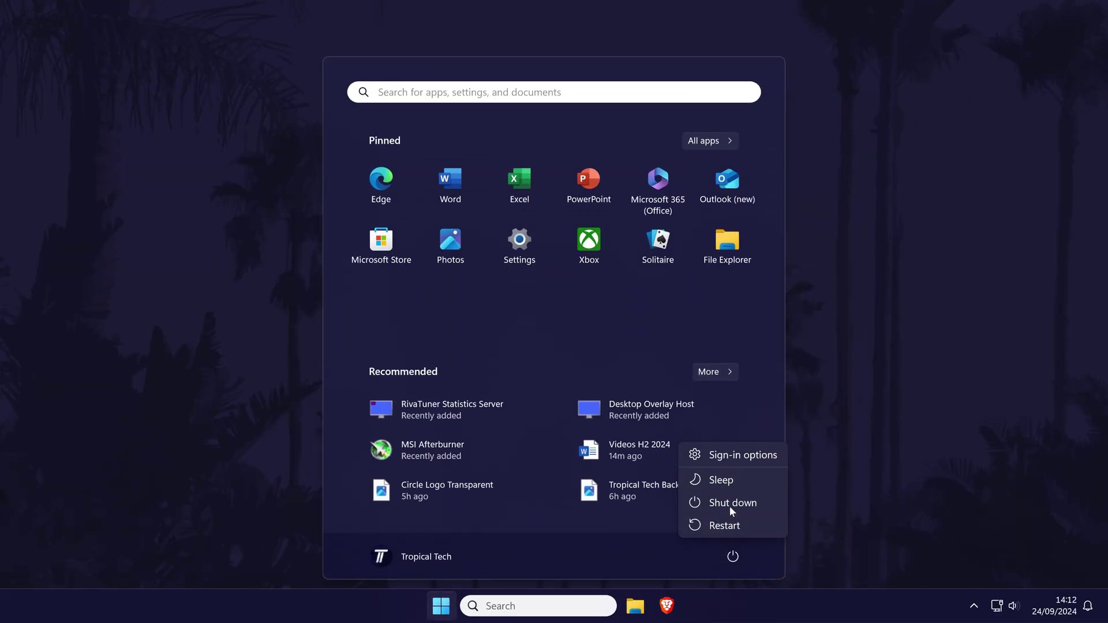
click(883, 469)
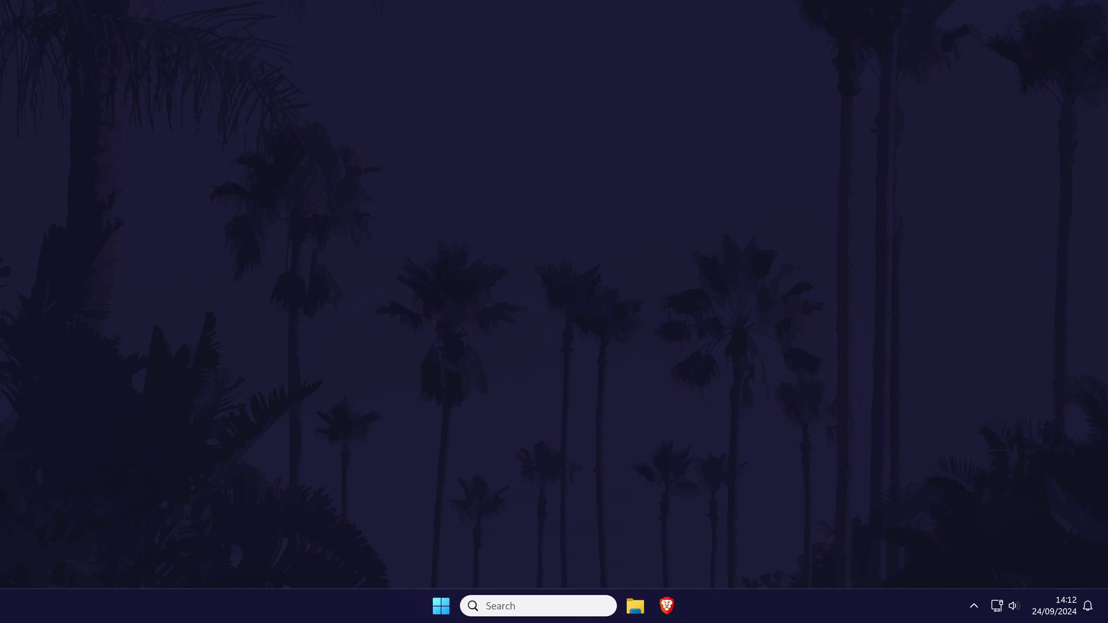
From Settings' Network reset page, start Reset now for all network adapters.
click(524, 606)
text(settings)
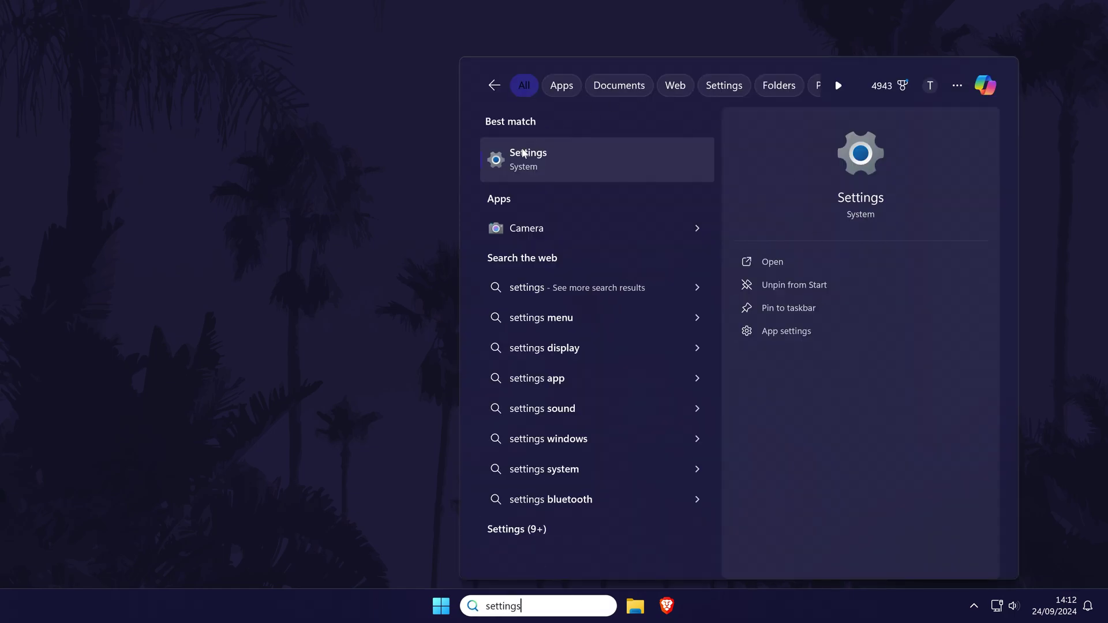
click(559, 163)
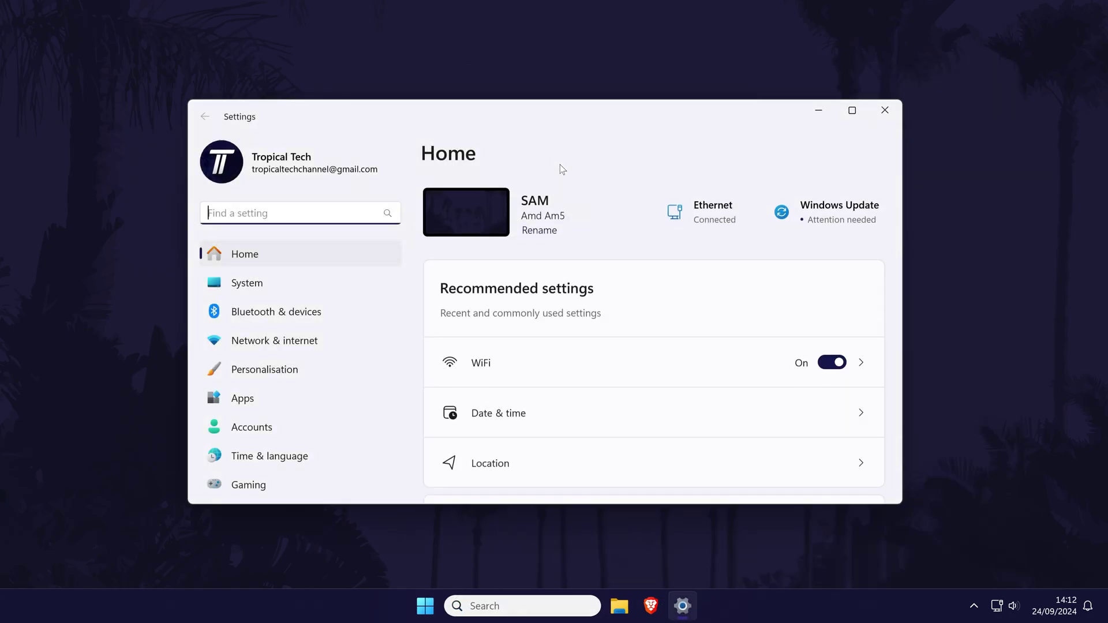
text(network reset)
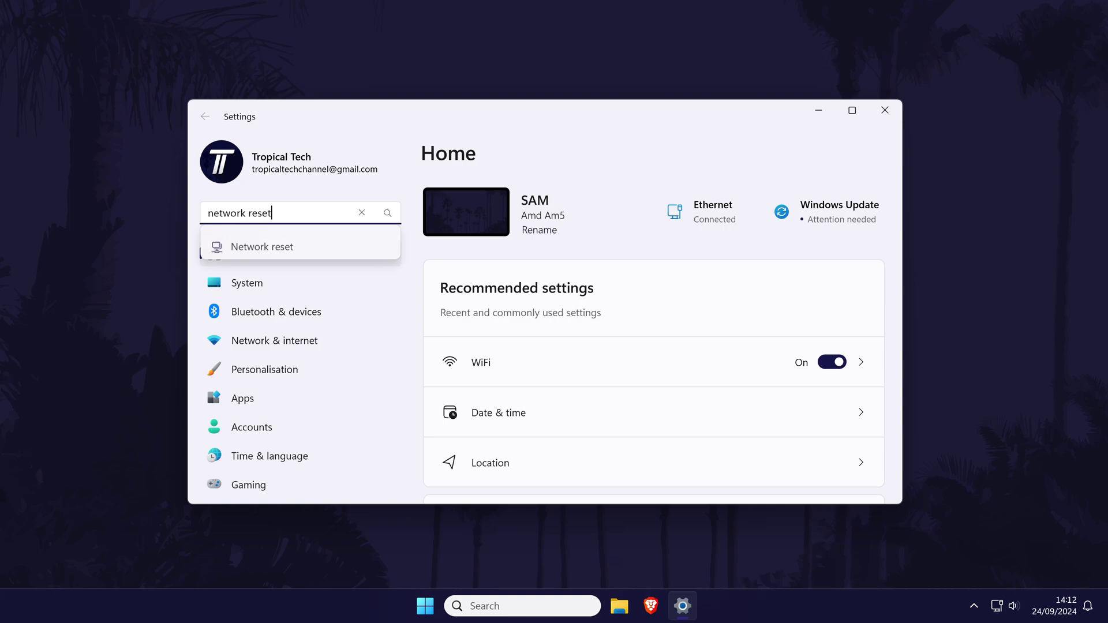
click(343, 243)
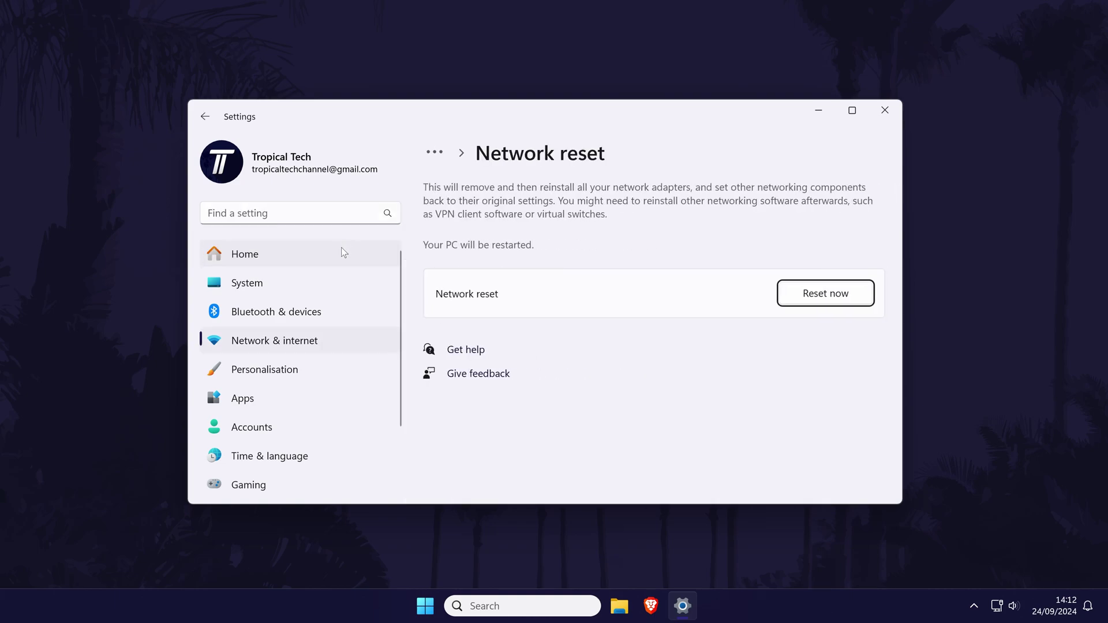
click(858, 299)
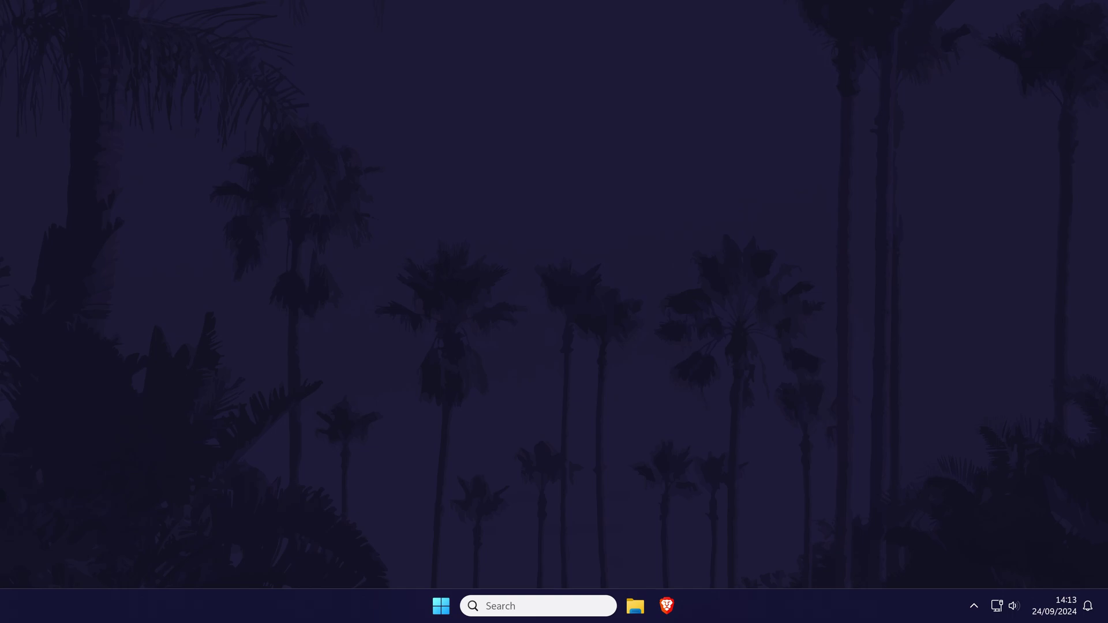
In Windows Security's Firewall & network protection, view the allowed apps list and cancel without changes.
click(537, 607)
text(windows se)
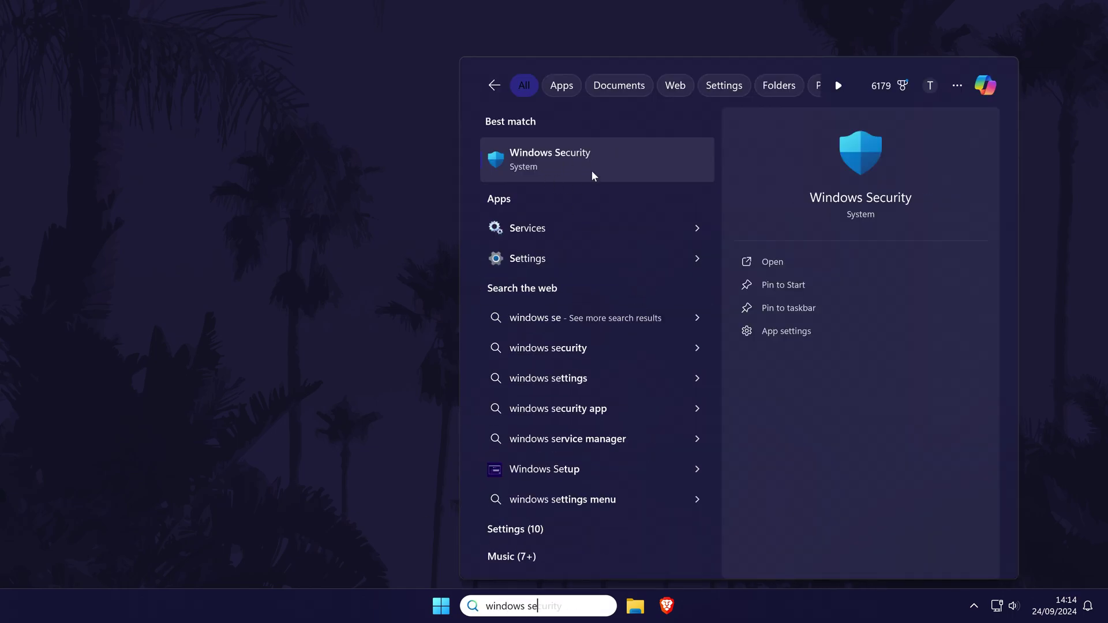
click(587, 162)
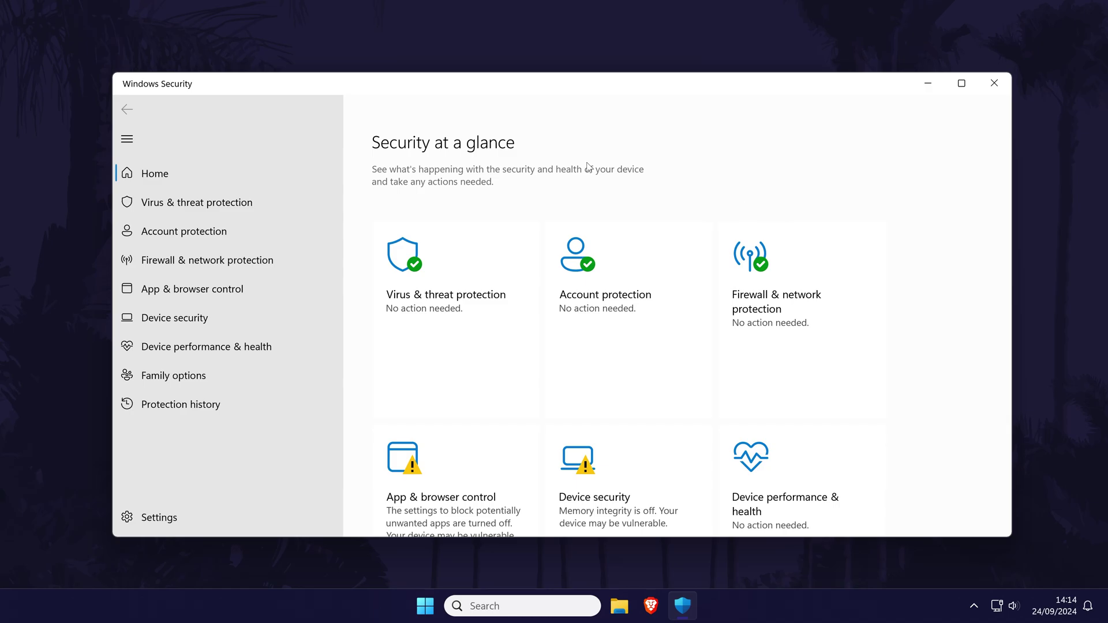
click(809, 286)
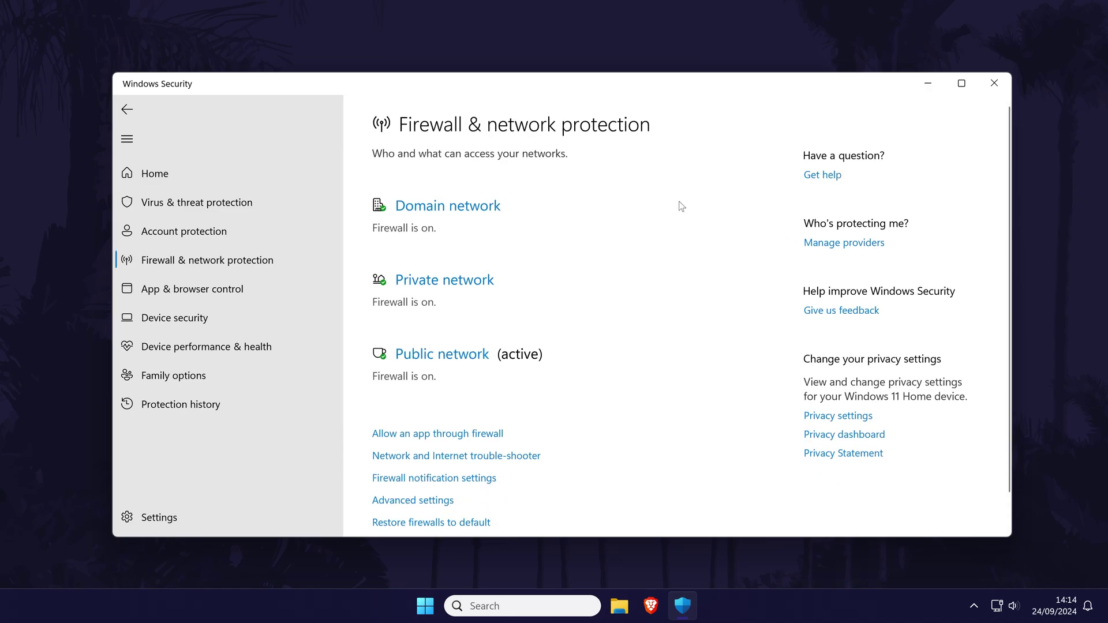
scroll(680, 206, down, 2)
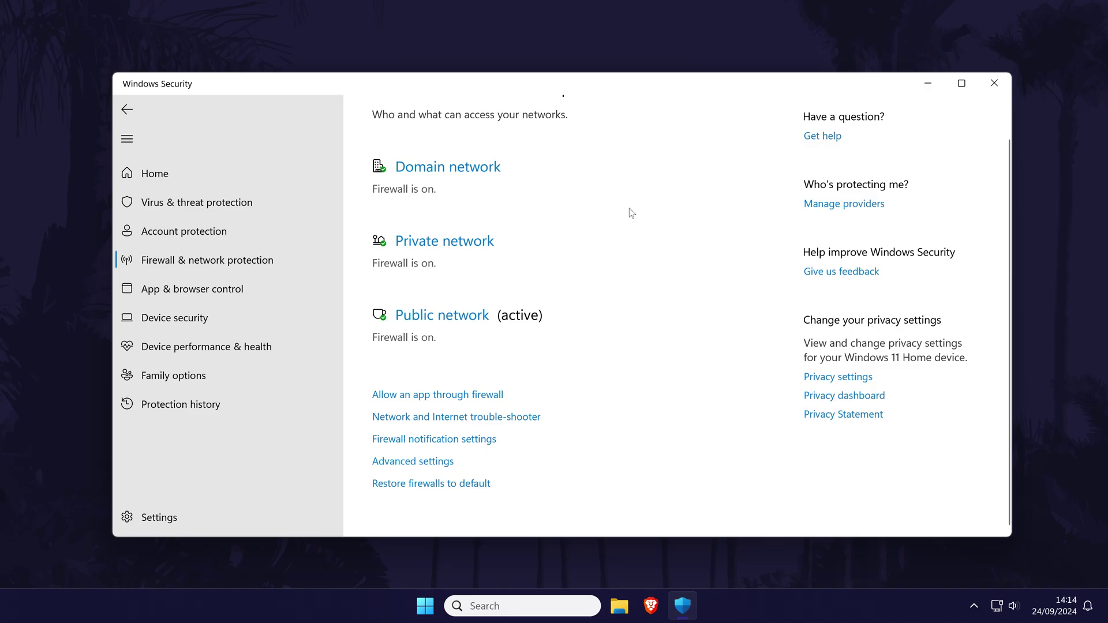
click(437, 396)
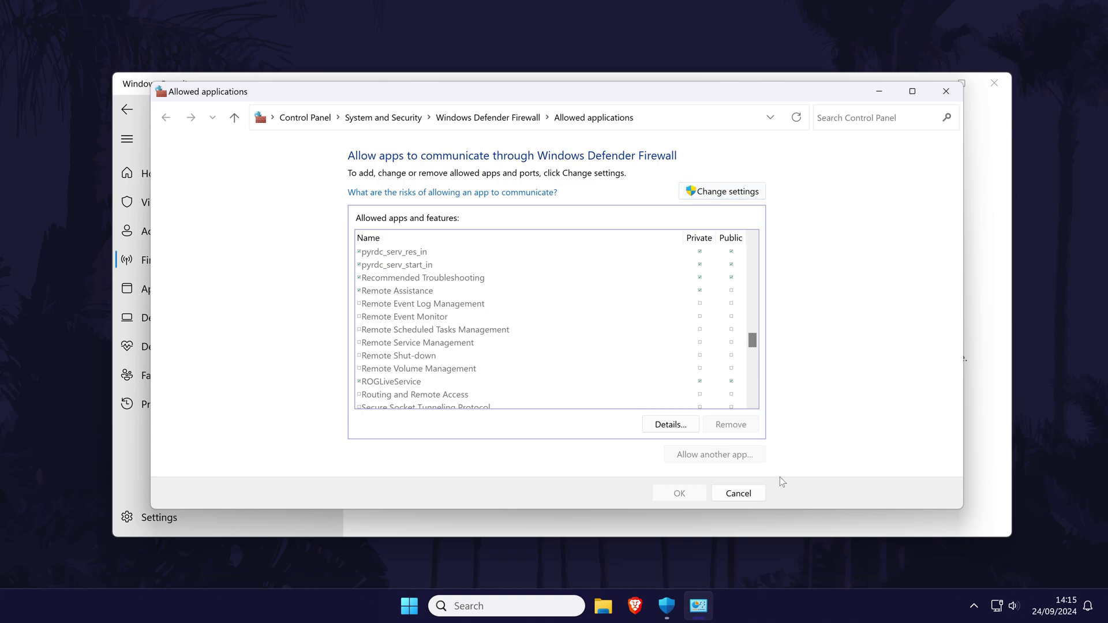
click(738, 494)
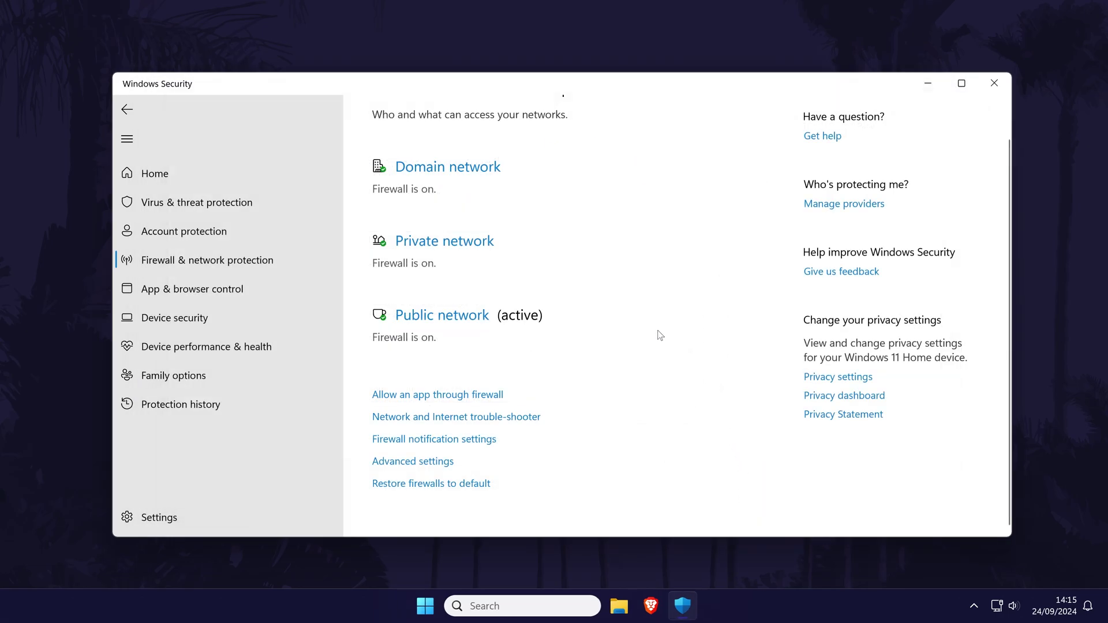
scroll(649, 320, up, 1)
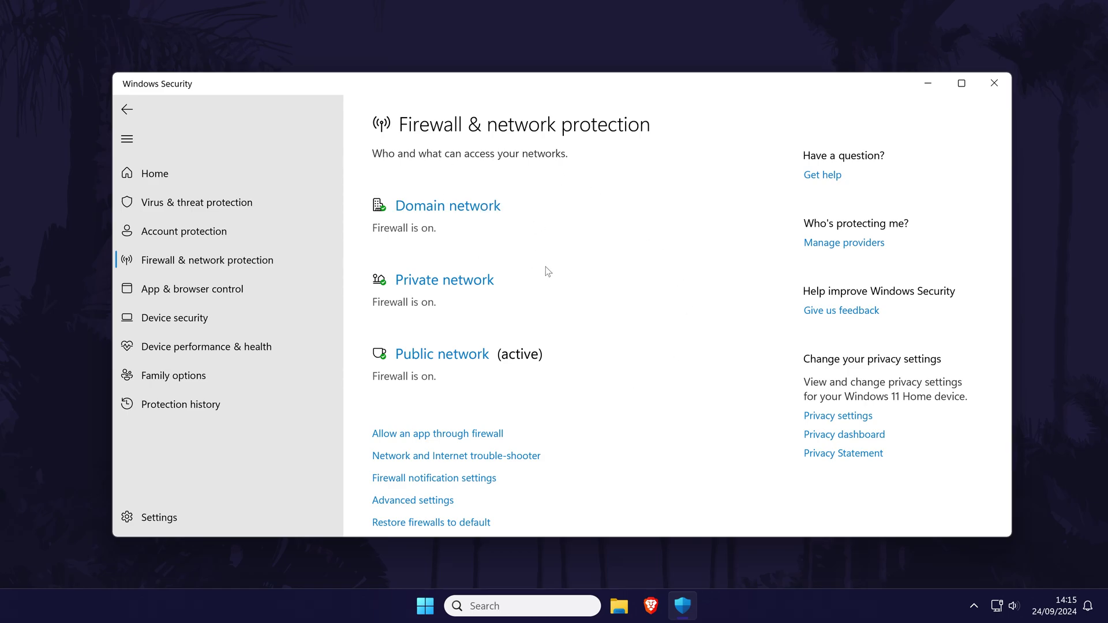
click(445, 287)
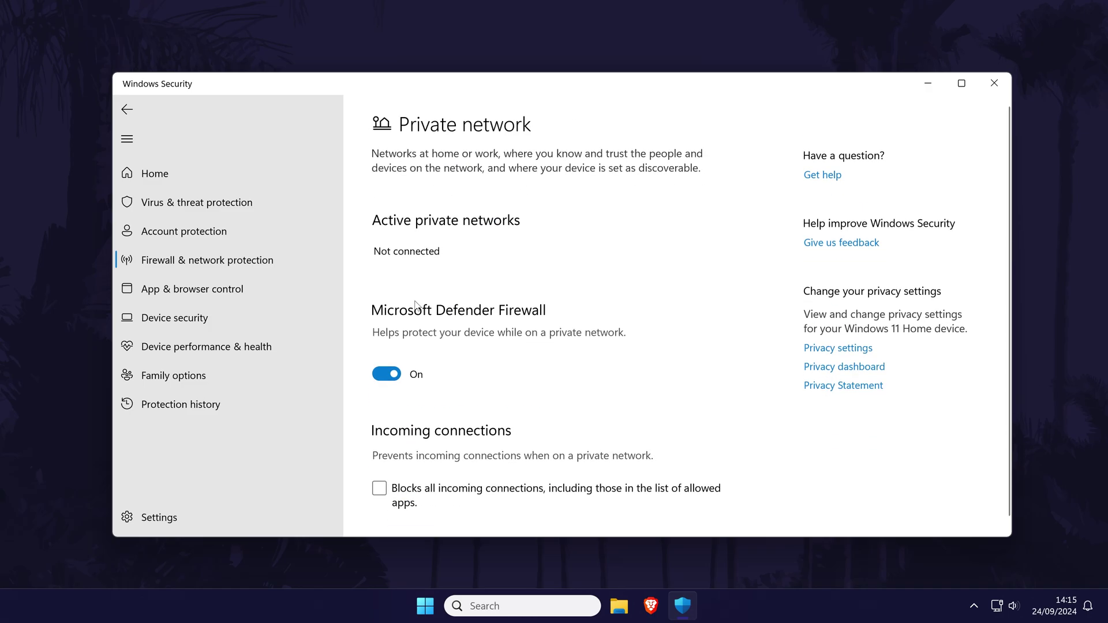
scroll(424, 310, down, 1)
click(398, 368)
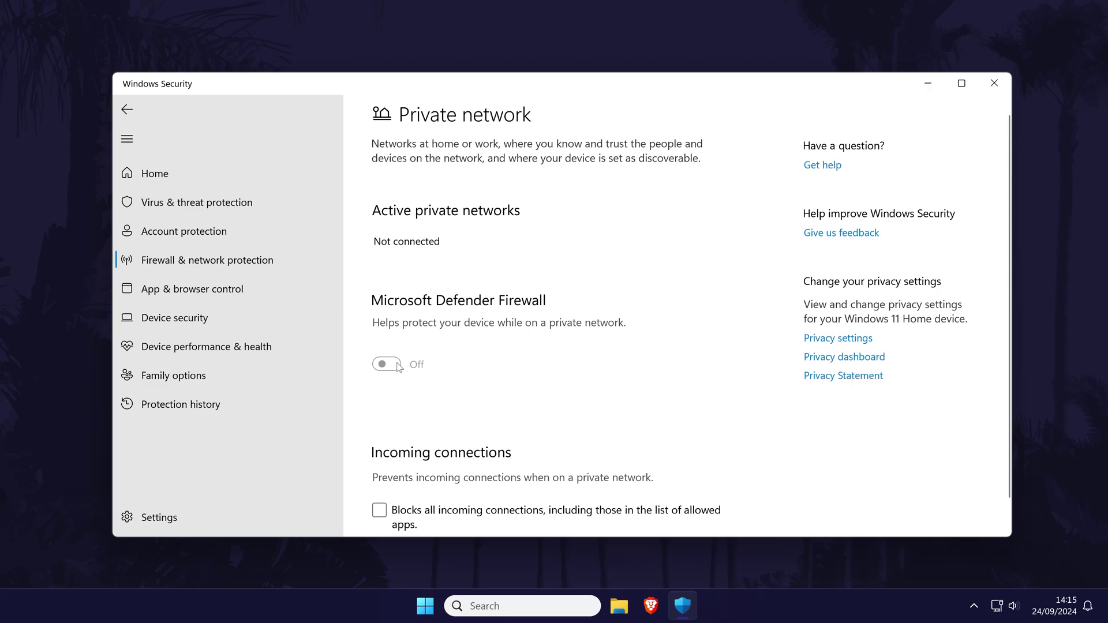
click(397, 367)
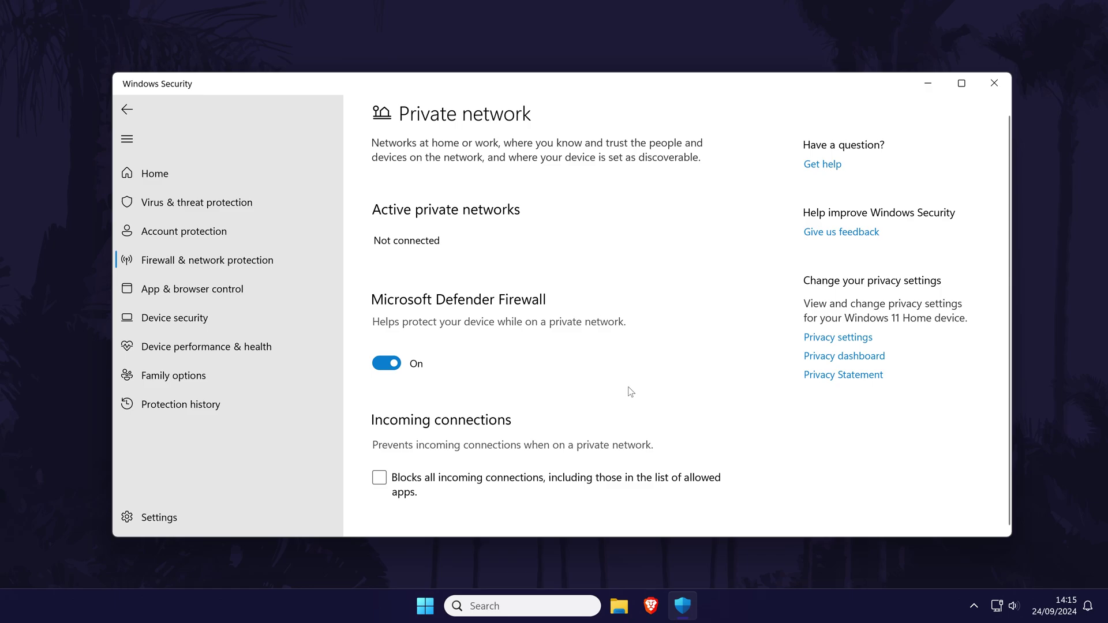
click(130, 109)
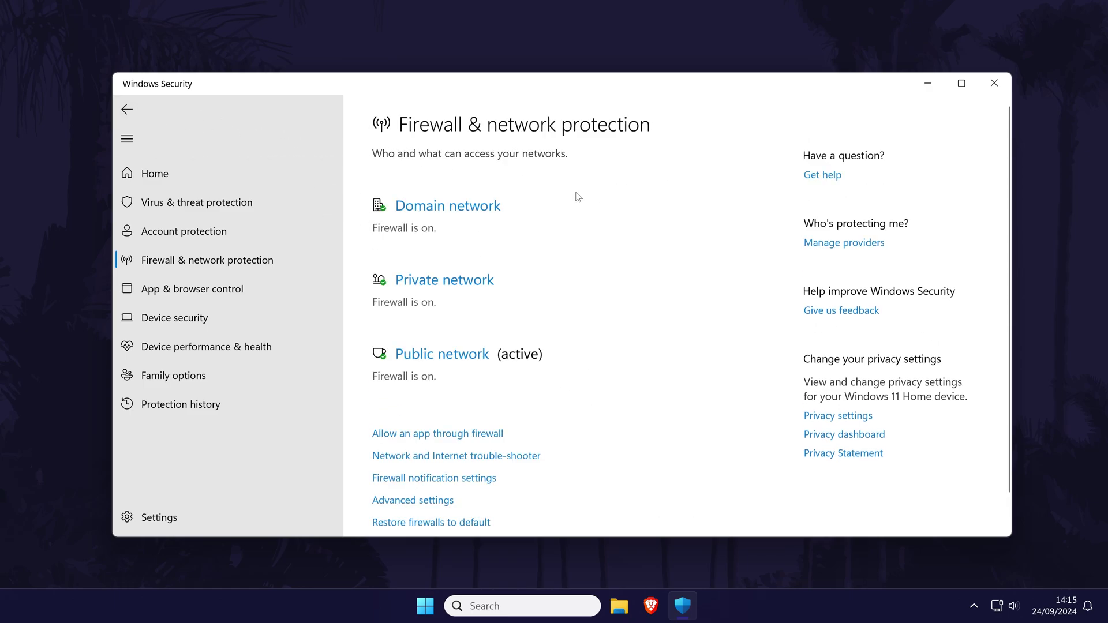
scroll(650, 263, down, 2)
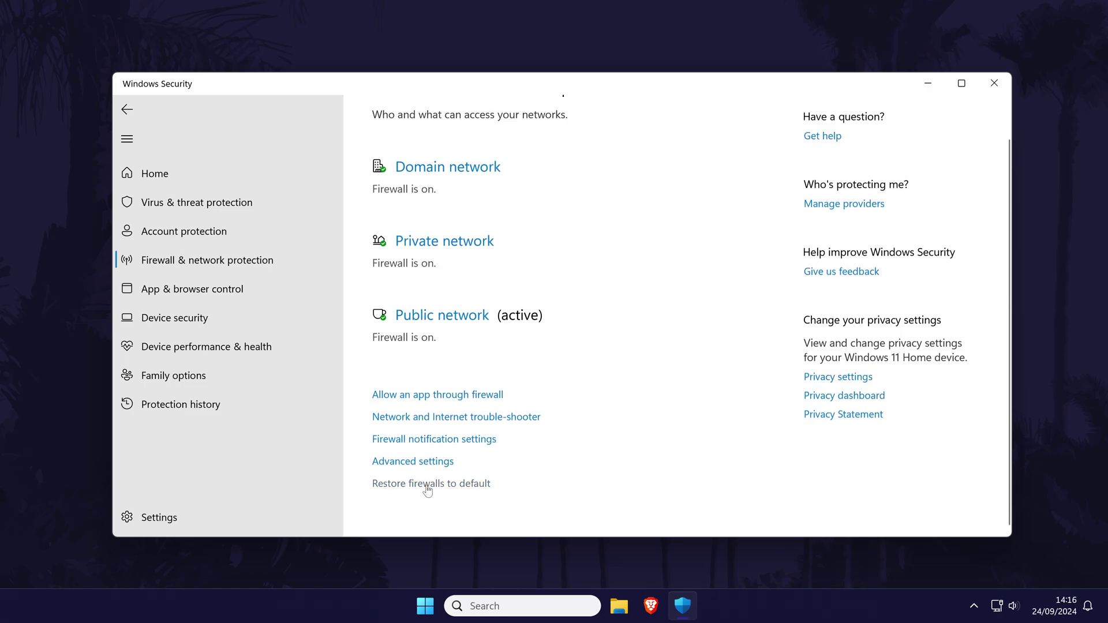
Reach Windows Defender Firewall's Restore default settings page in Control Panel.
click(417, 486)
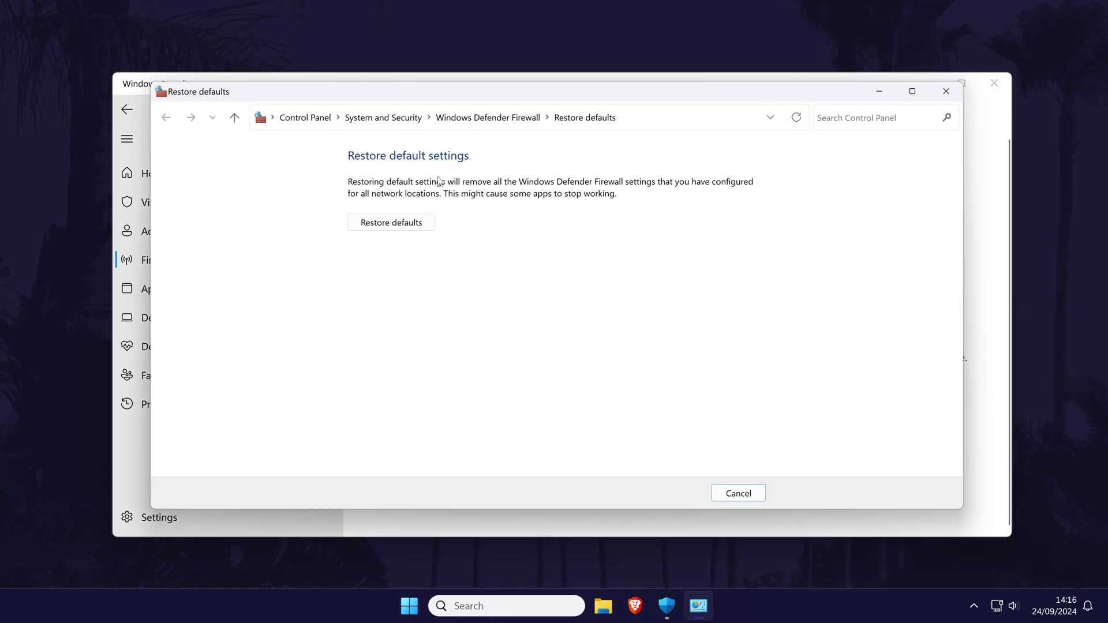